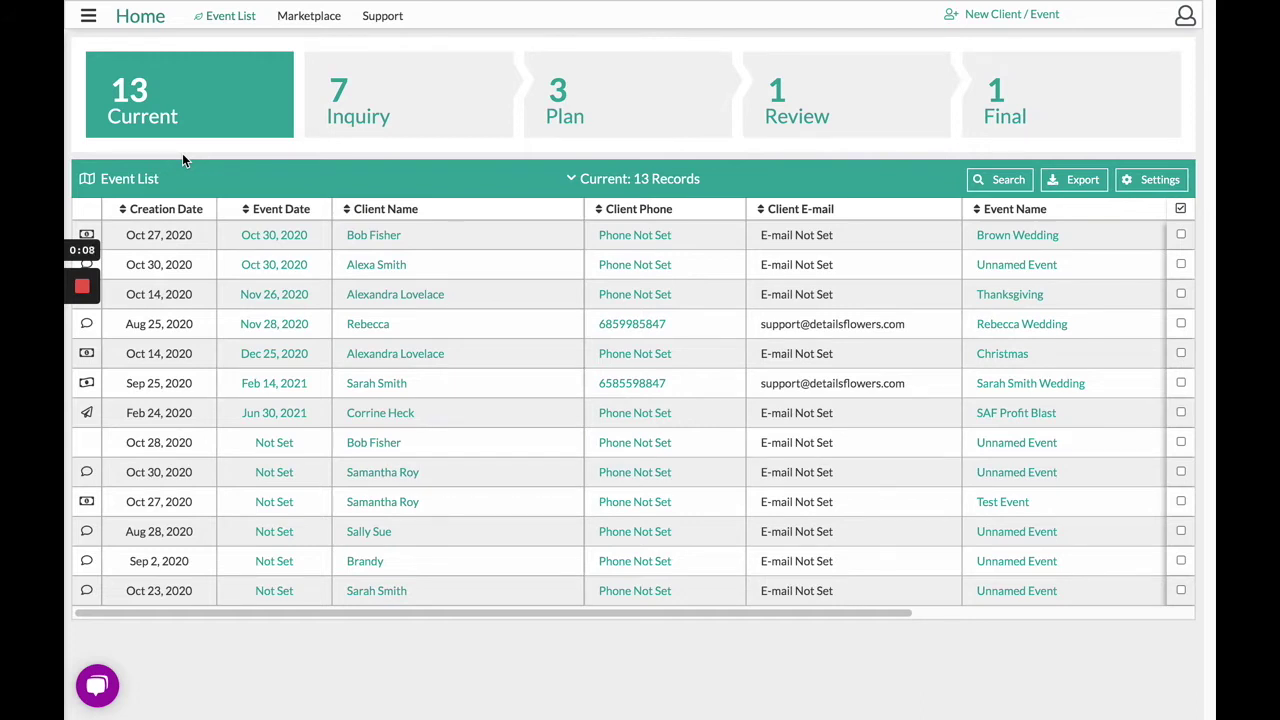
- Open the Company > Event Defaults page from the side navigation
click(88, 16)
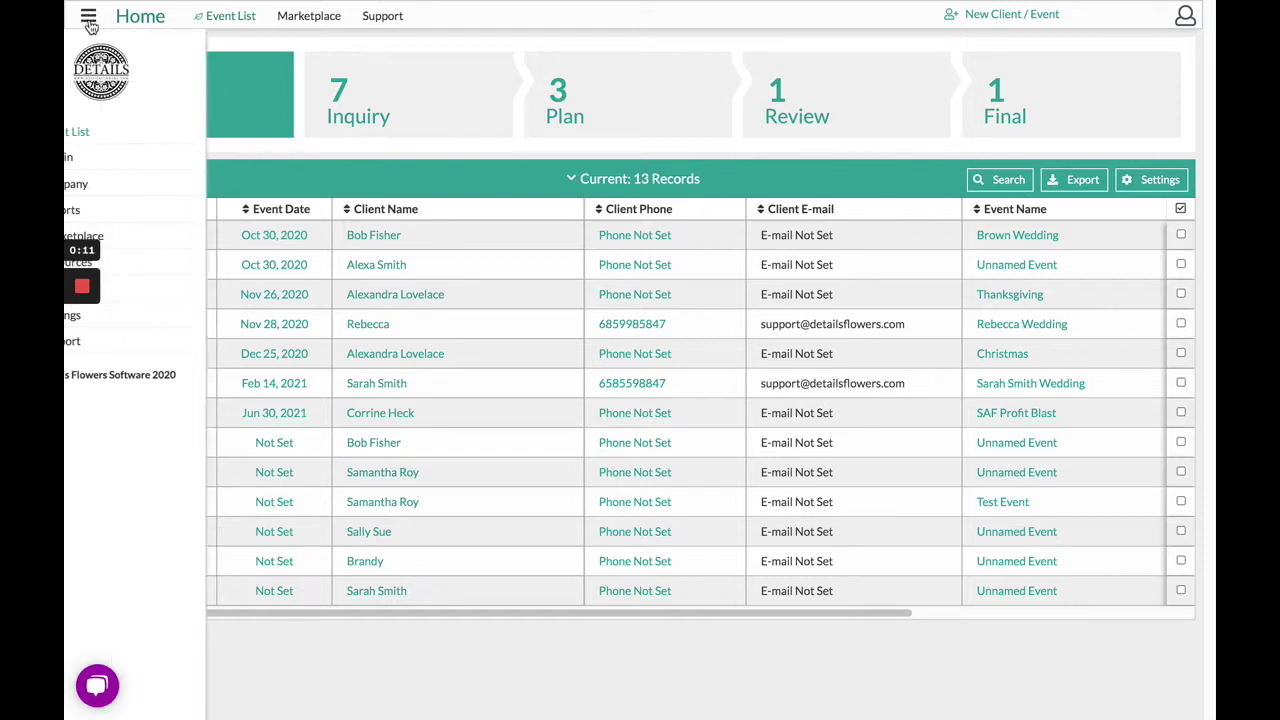
click(129, 184)
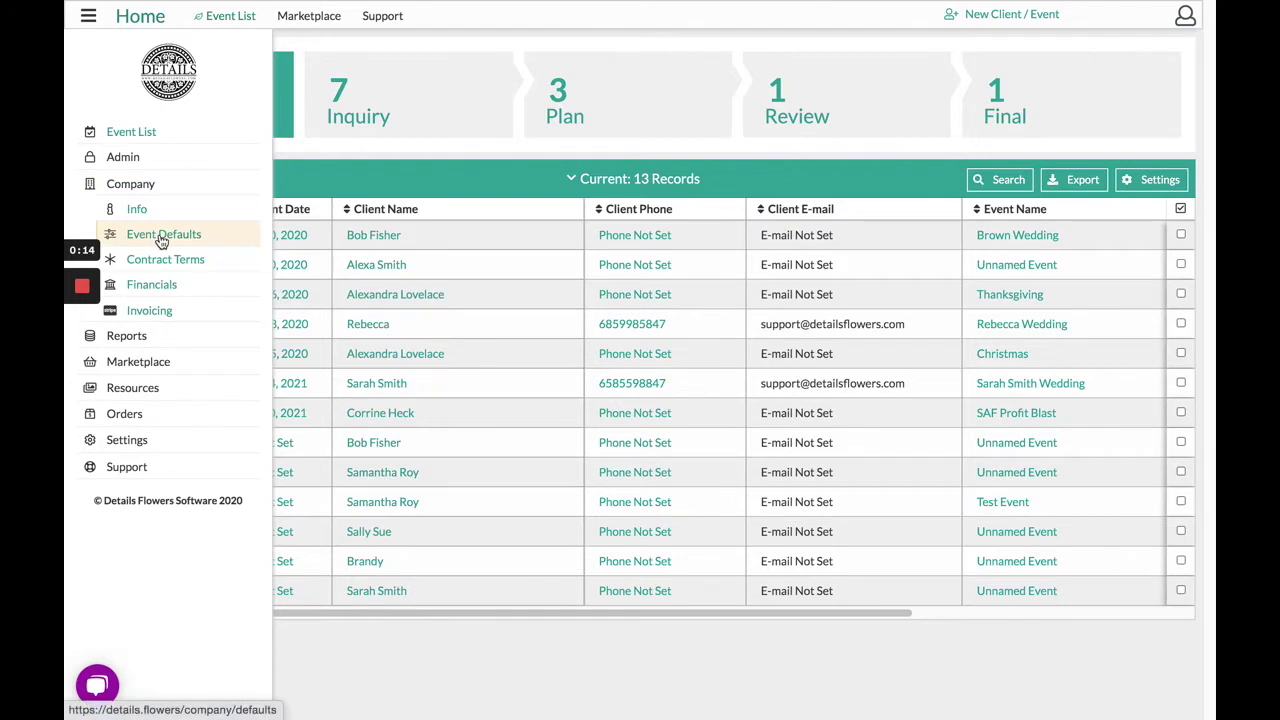
click(163, 236)
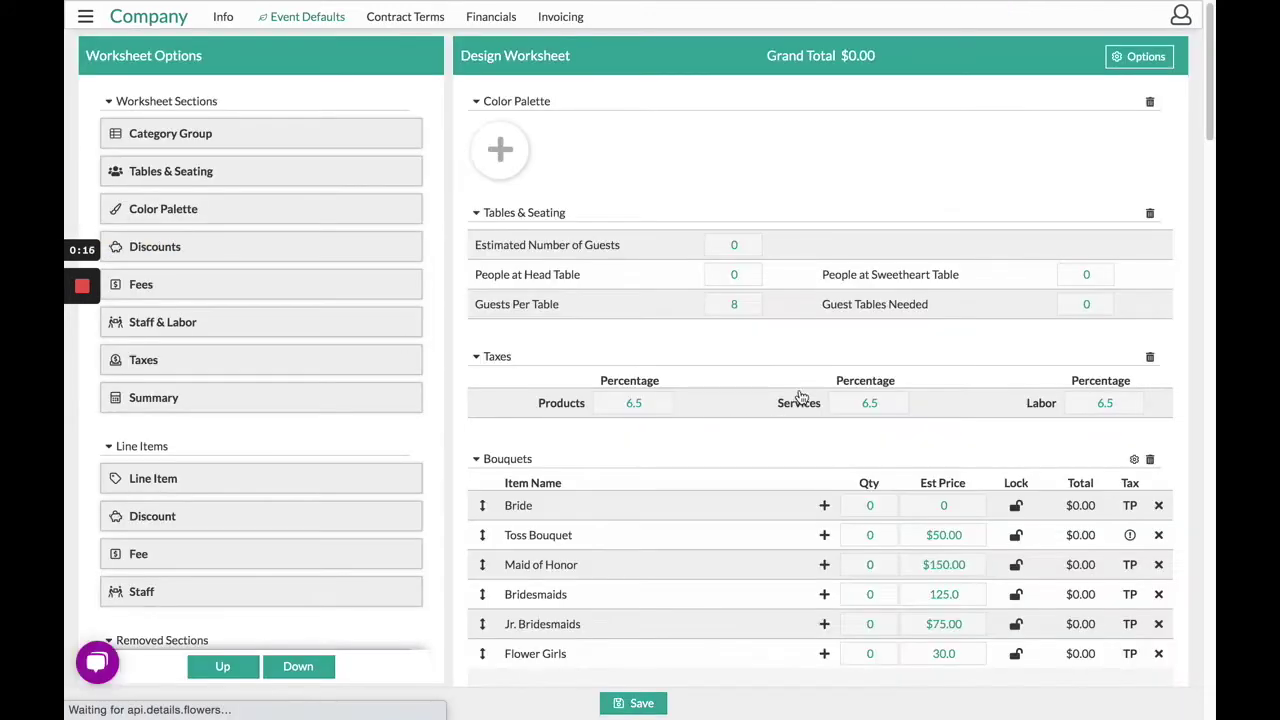
- Select the Flower Girls item name and add two new line items to Bouquets
scroll(990, 442, down, 1)
scroll(985, 440, down, 4)
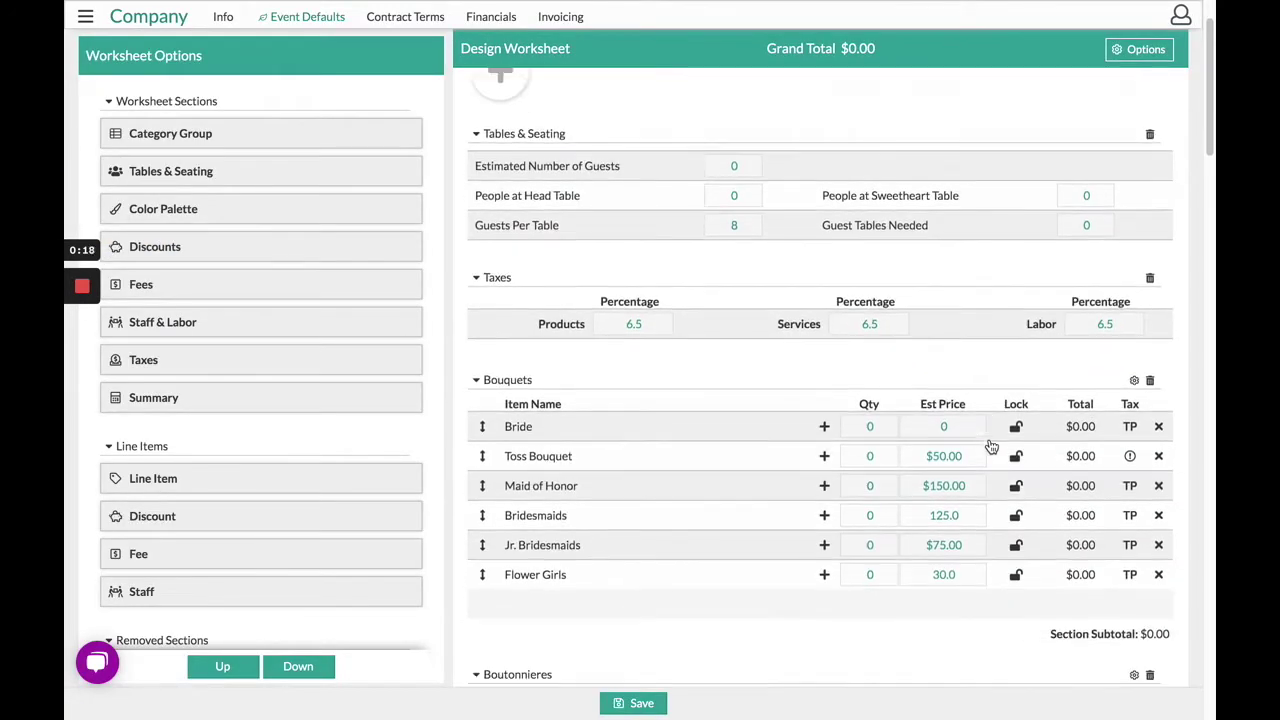
scroll(957, 457, down, 1)
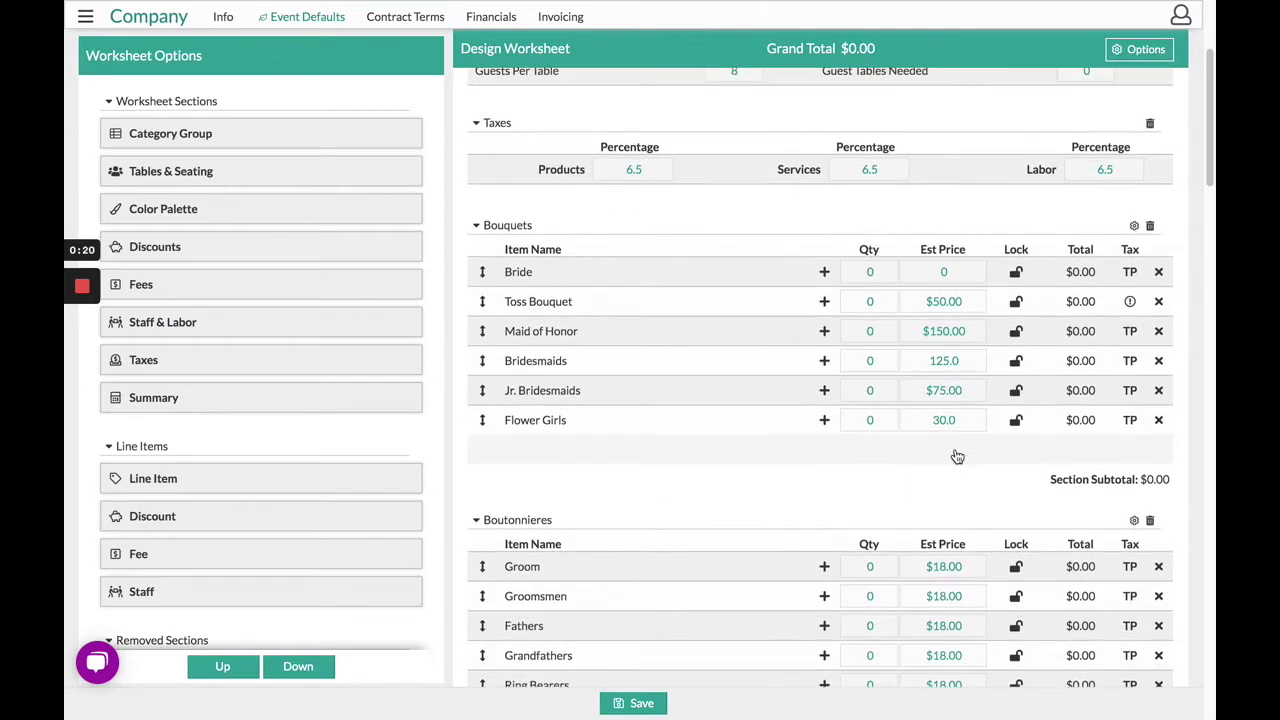
mouse_move(909, 463)
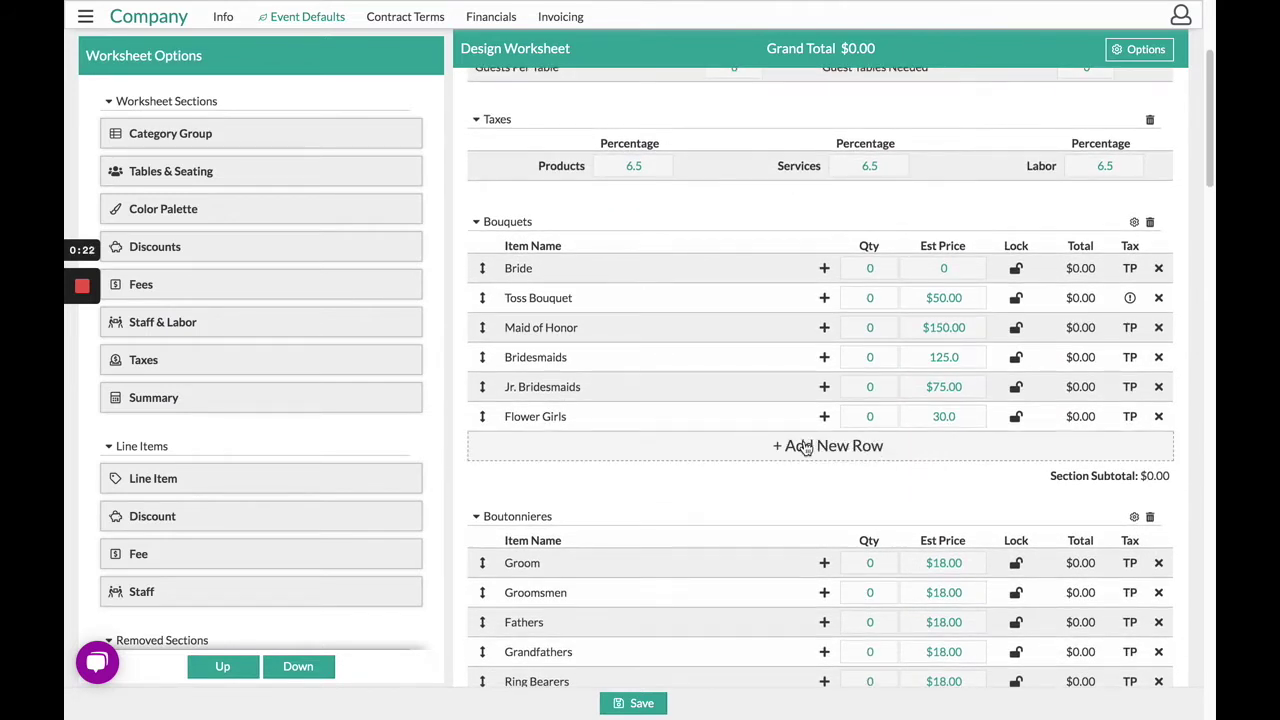
click(553, 419)
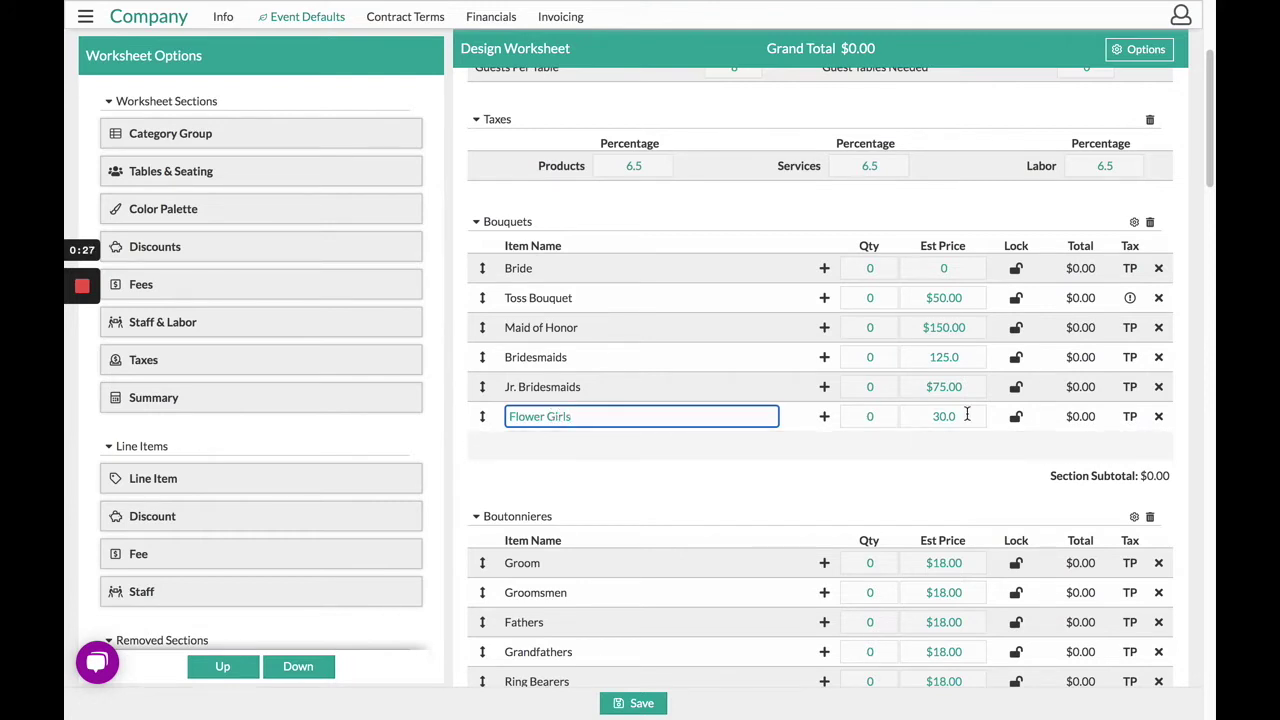
click(943, 448)
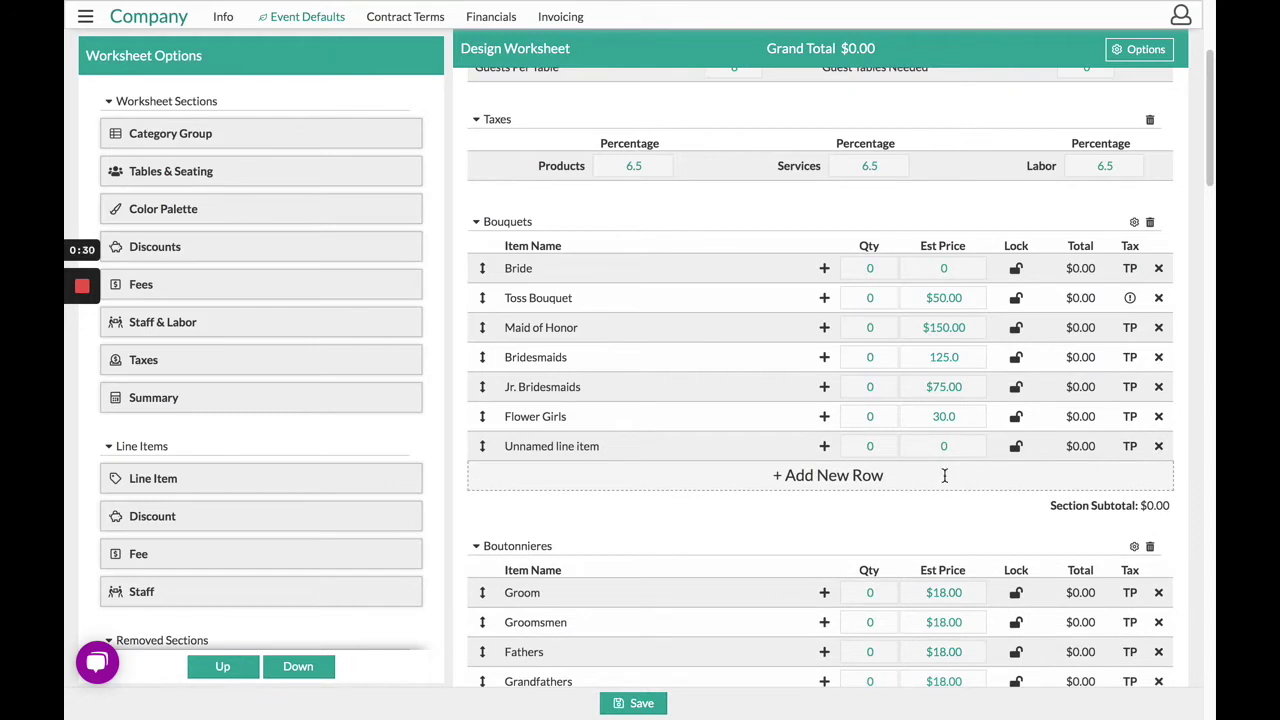
click(944, 476)
- Delete the two unnamed rows and add a Discounts section with one row above Boutonnieres
click(1158, 476)
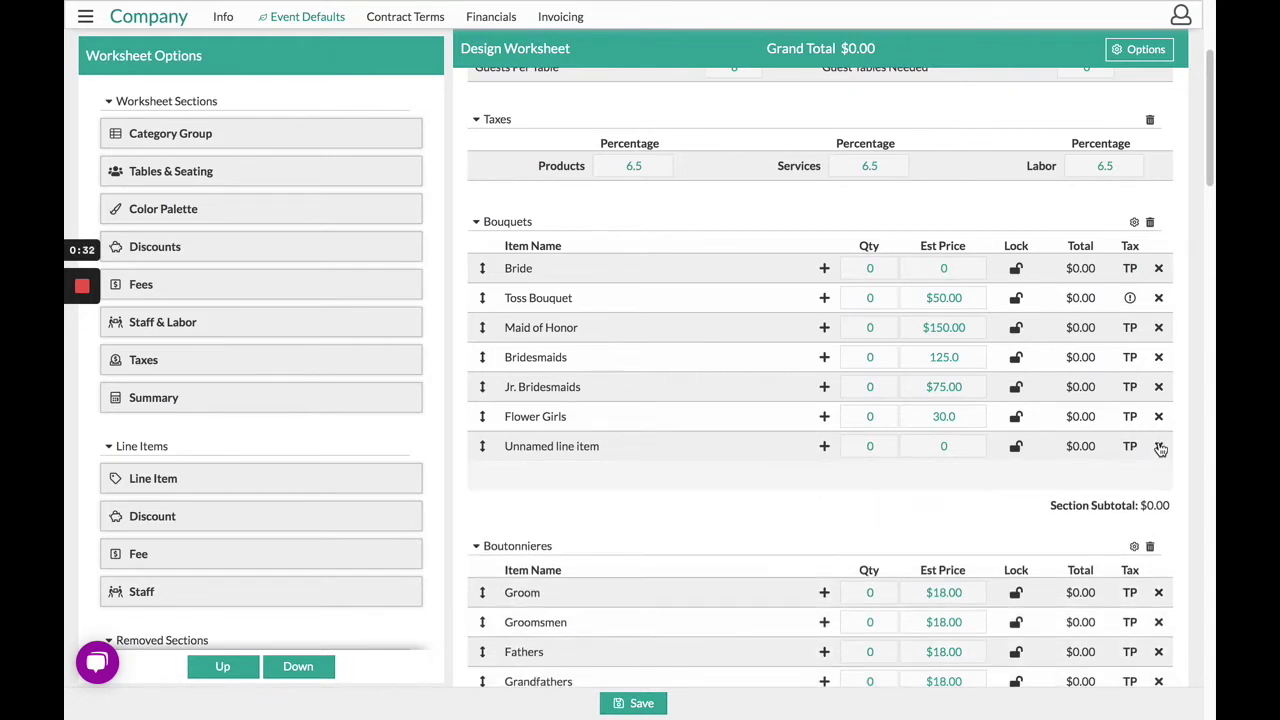
click(1158, 446)
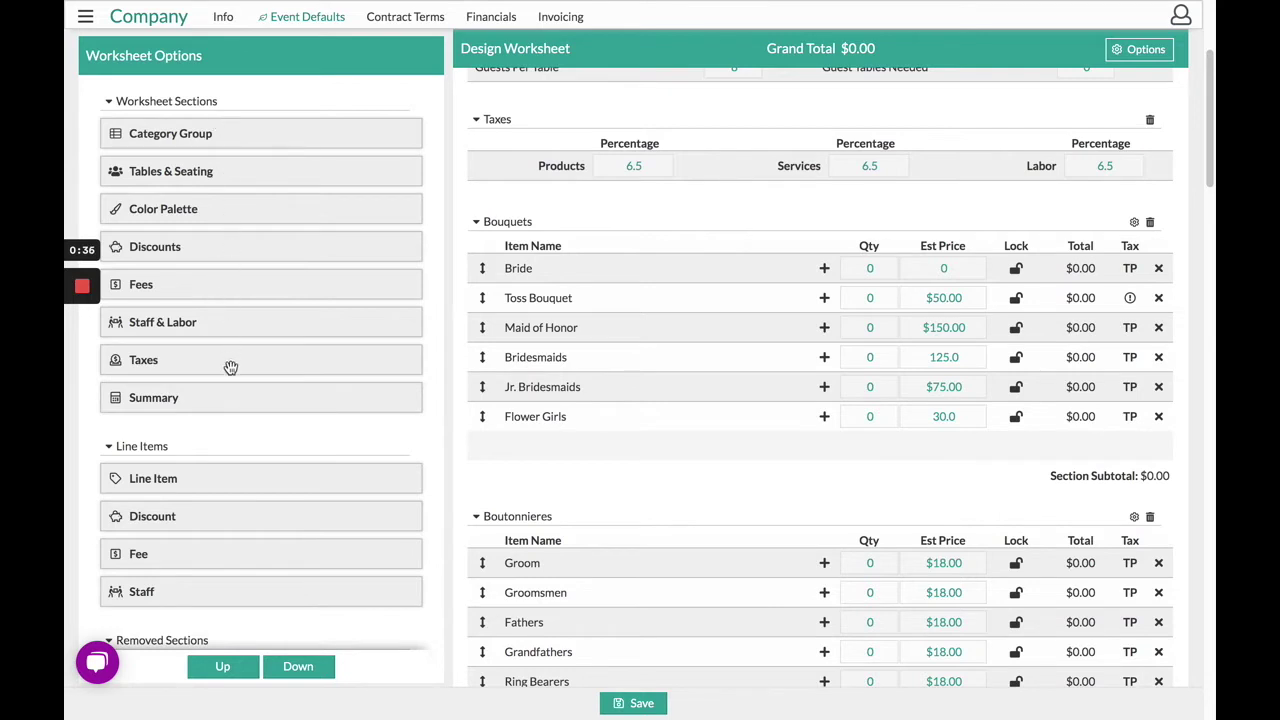
drag(209, 249, 826, 531)
click(823, 563)
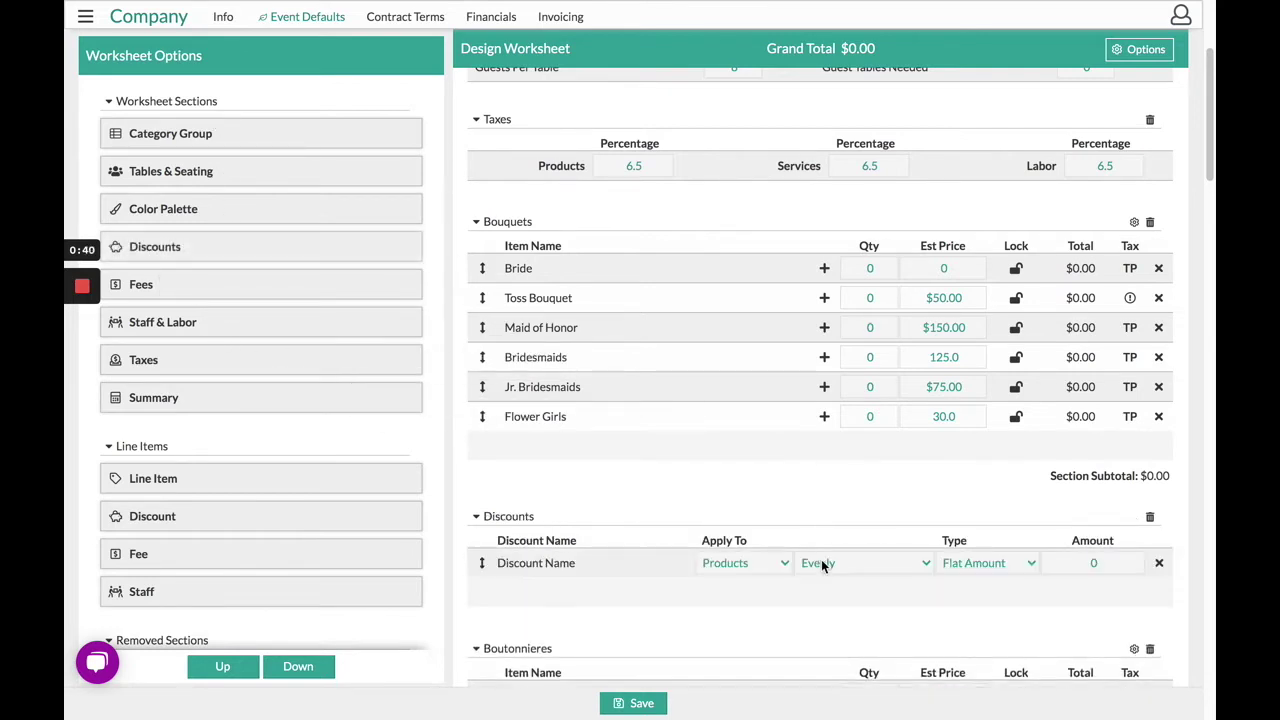
- Leave Event Defaults without saving and open the client's October 30, 2020 event
click(85, 18)
click(130, 131)
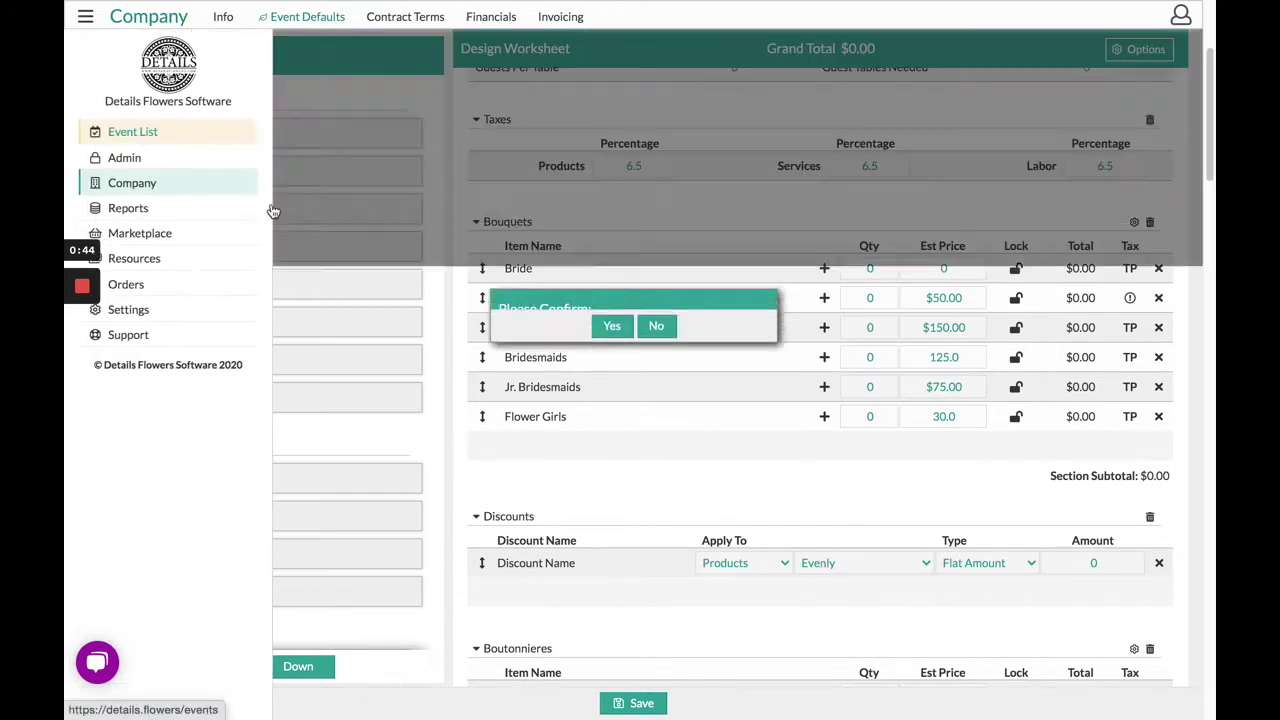
click(610, 416)
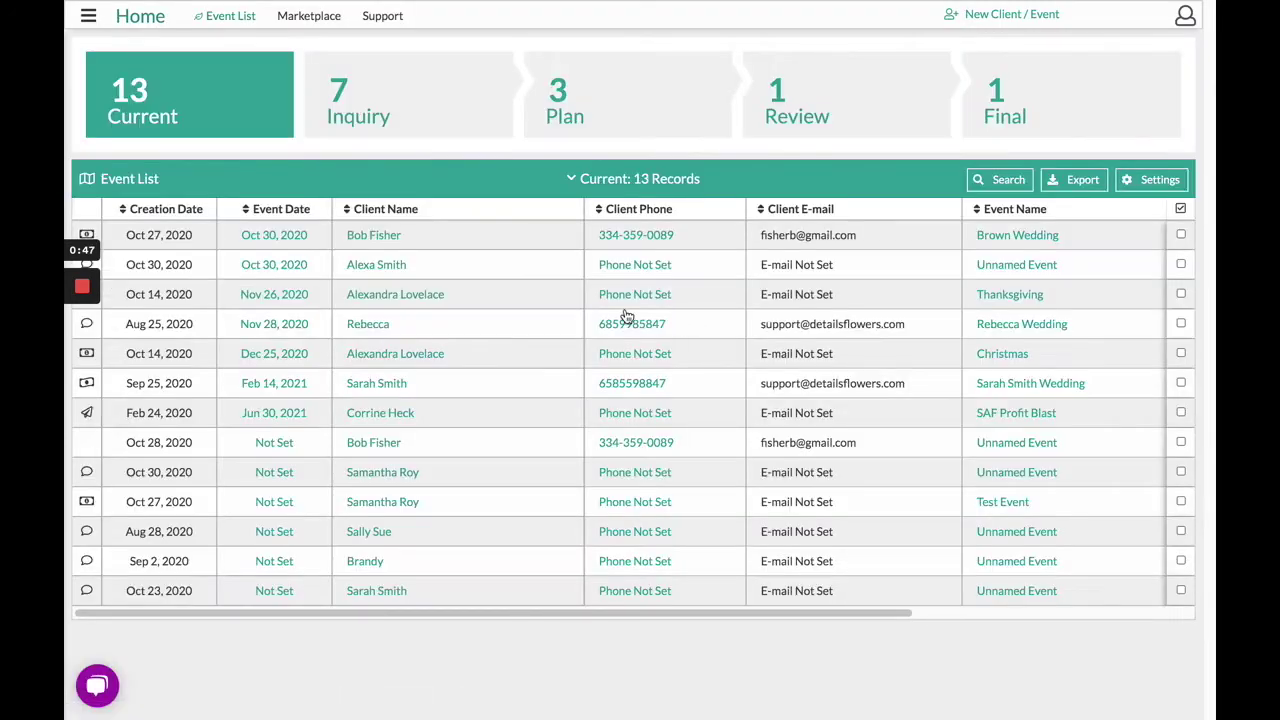
click(390, 270)
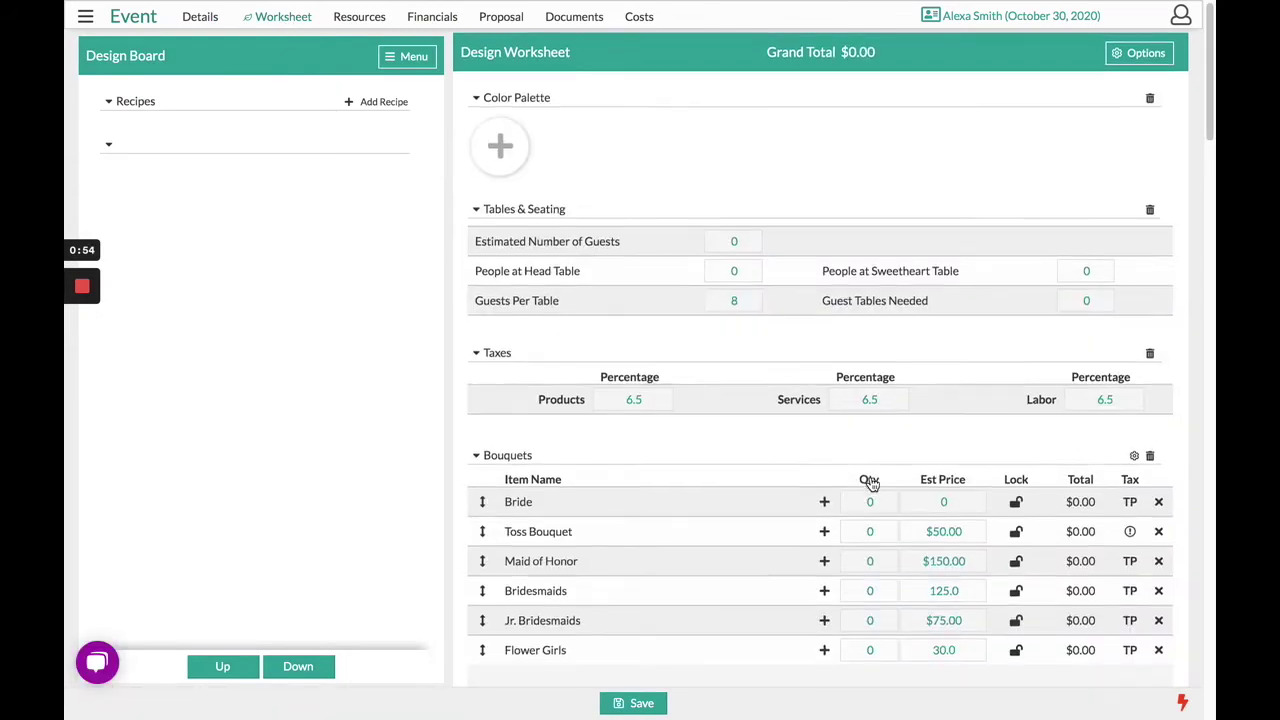
- Add a new unnamed line item below Flower Girls in Bouquets
scroll(869, 483, down, 3)
scroll(872, 484, down, 1)
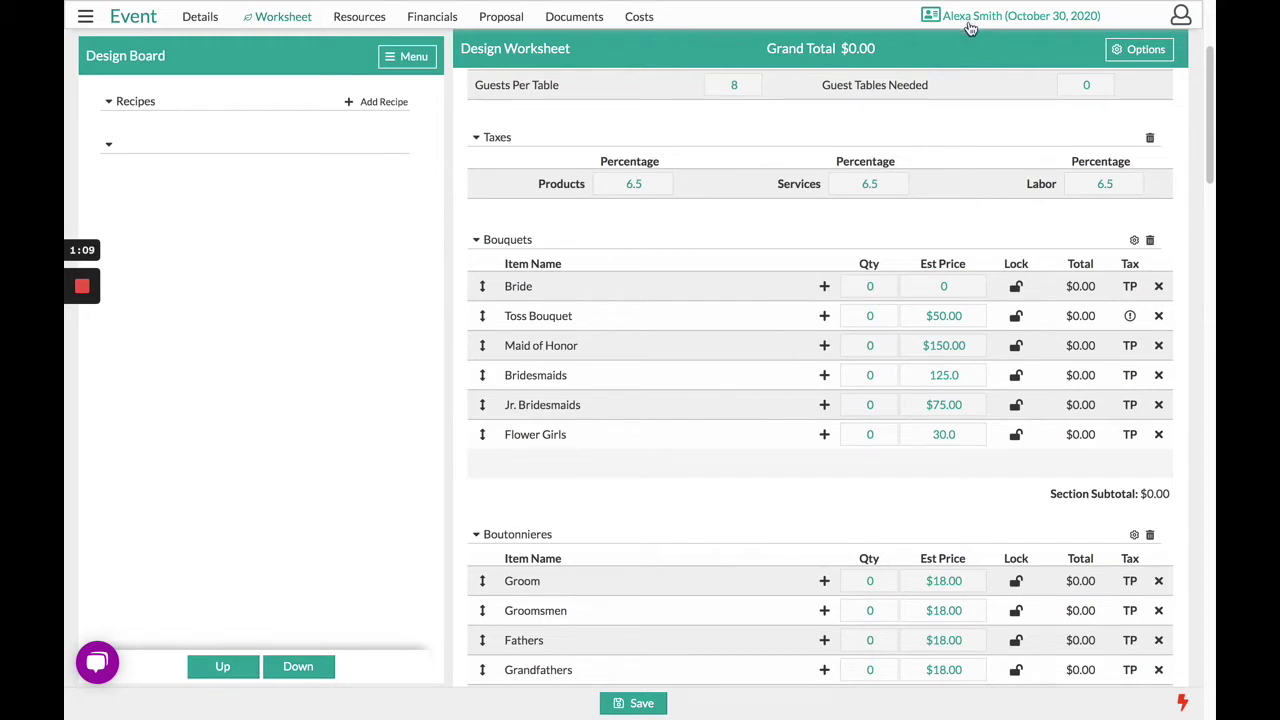
click(803, 476)
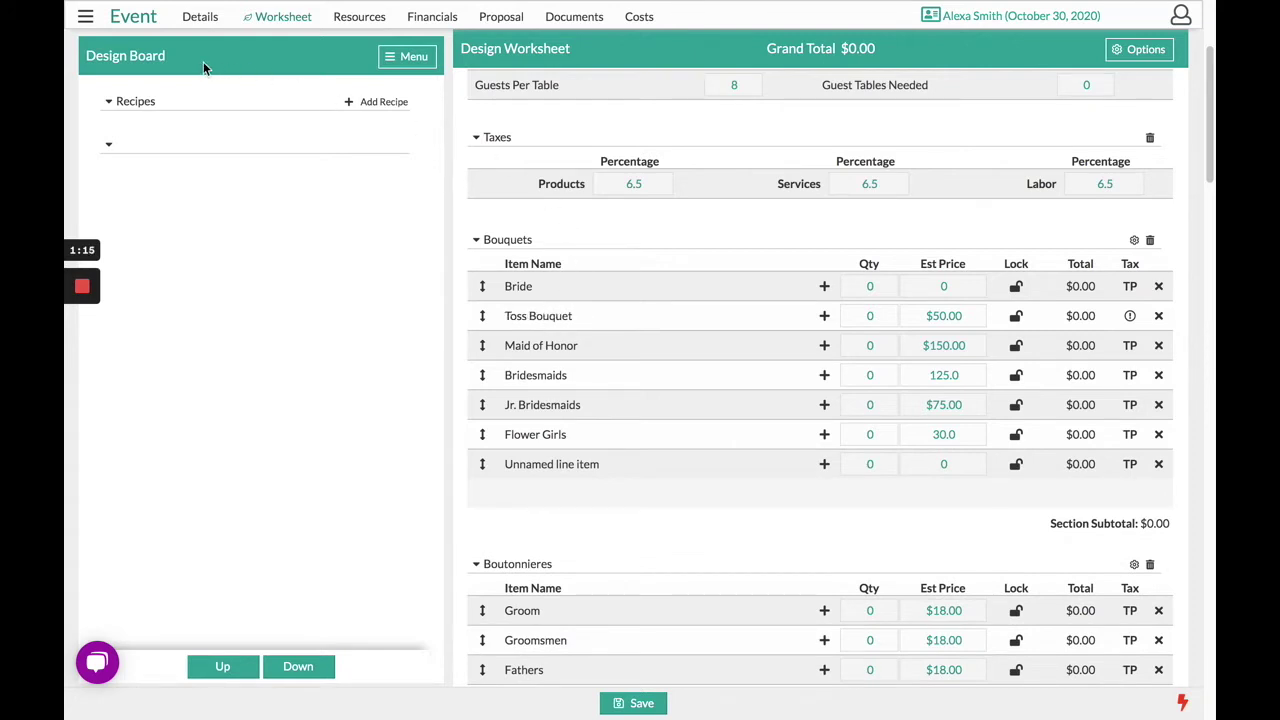
- Switch to Edit Worksheet and add a Discounts section with one flat-amount row below Bouquets
click(403, 58)
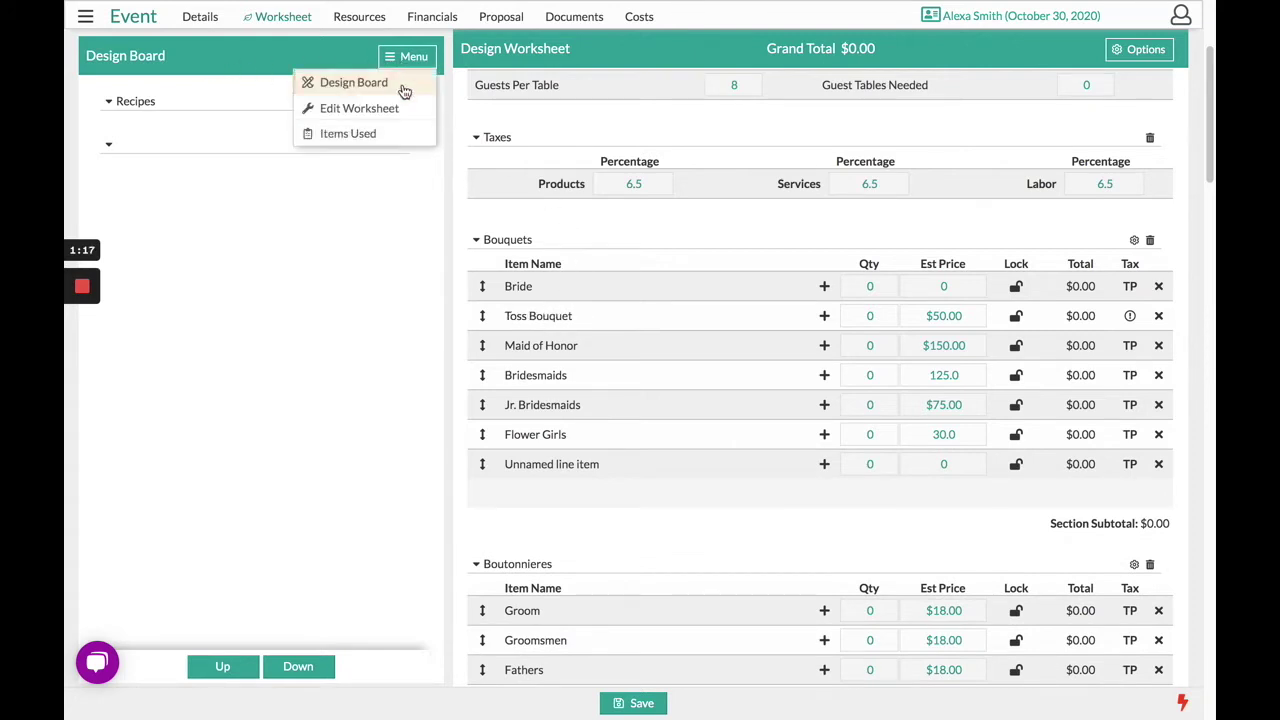
click(389, 112)
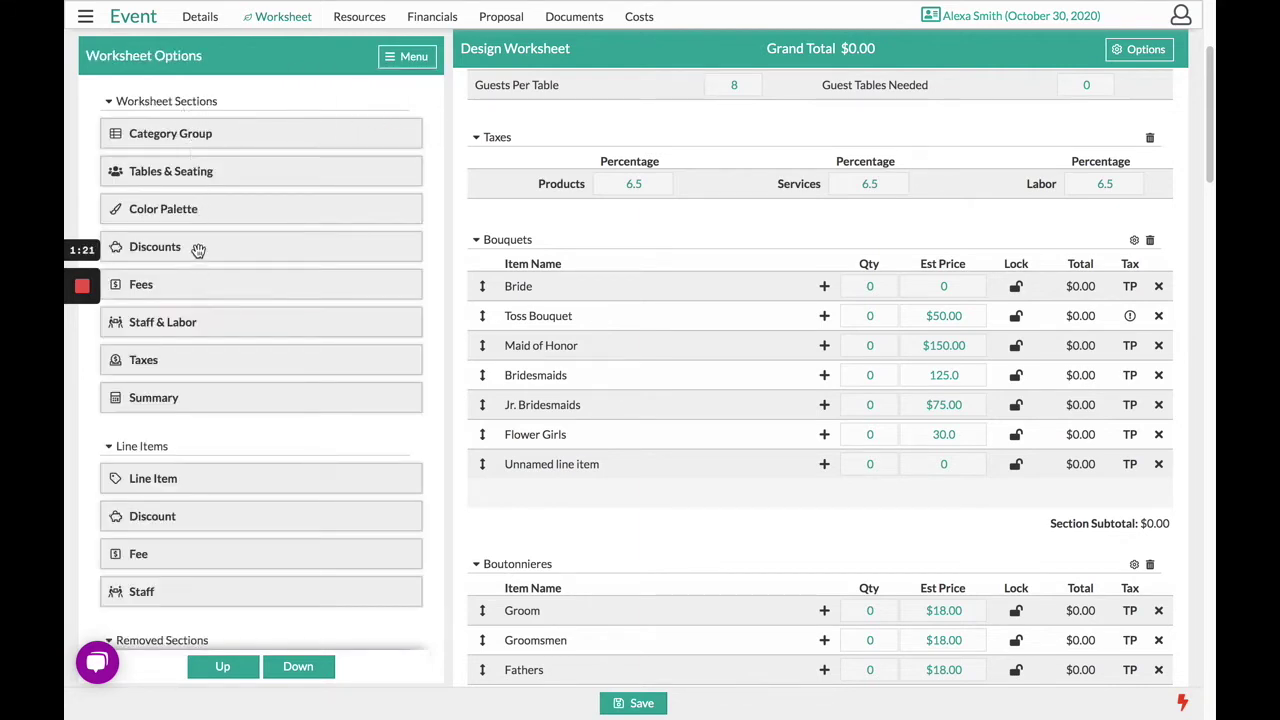
drag(198, 248, 804, 574)
click(806, 610)
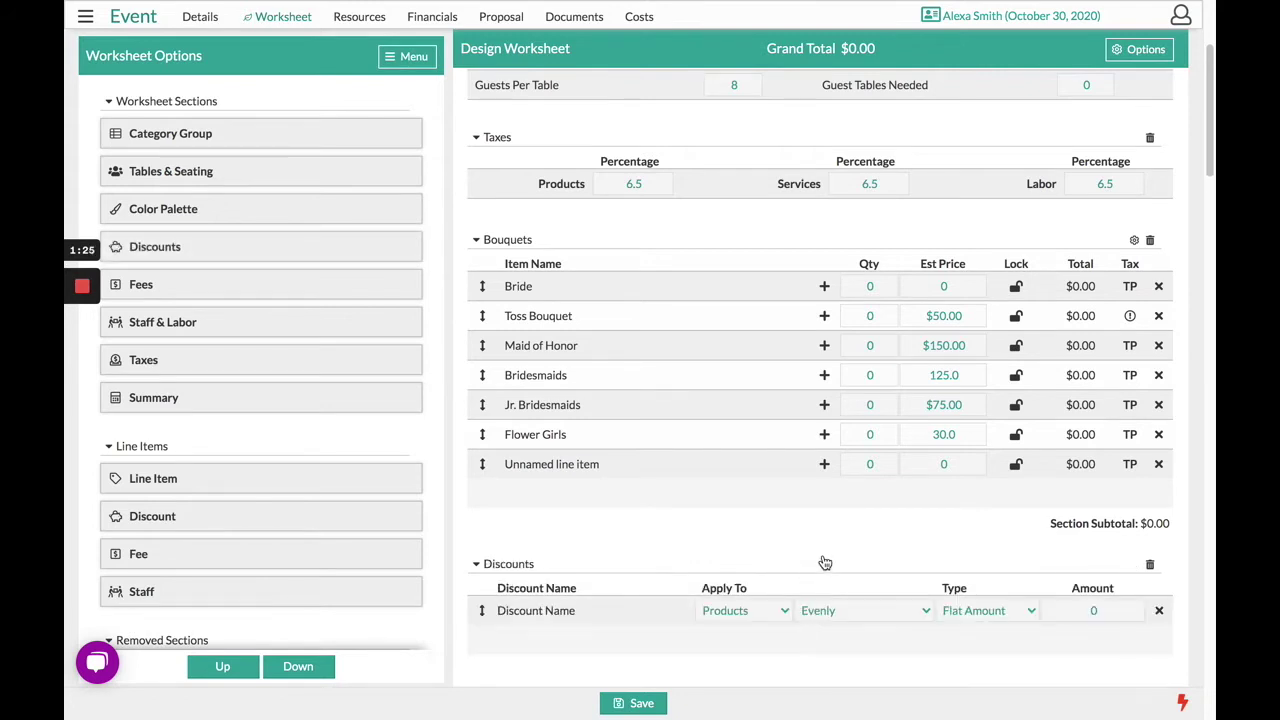
scroll(822, 562, up, 1)
scroll(822, 562, up, 3)
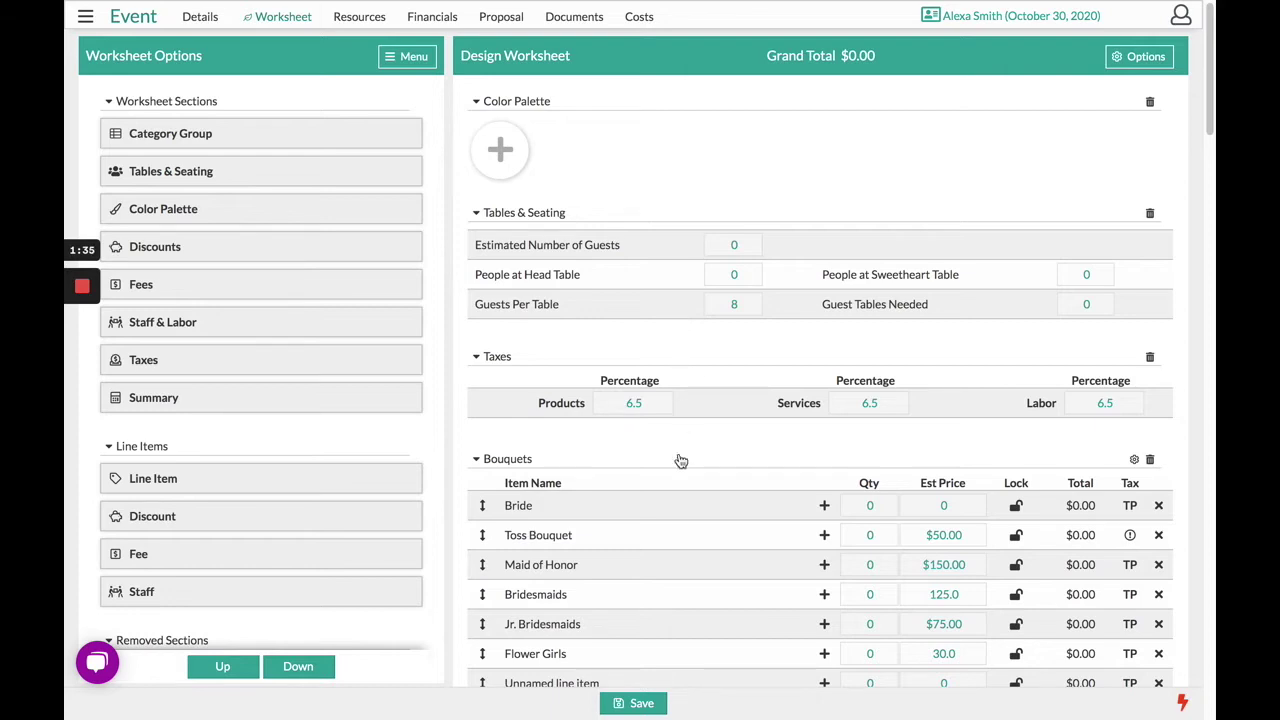
- Set Save As to New Template, then cancel without saving
click(642, 704)
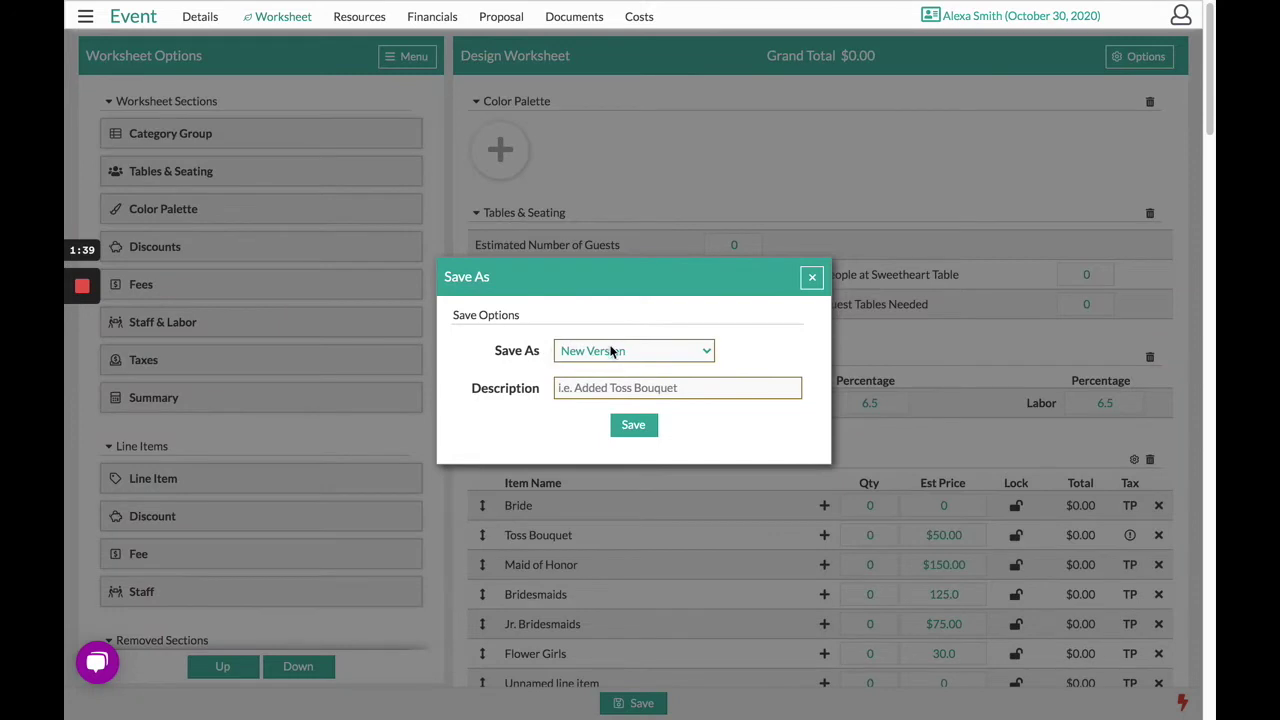
click(612, 351)
click(611, 368)
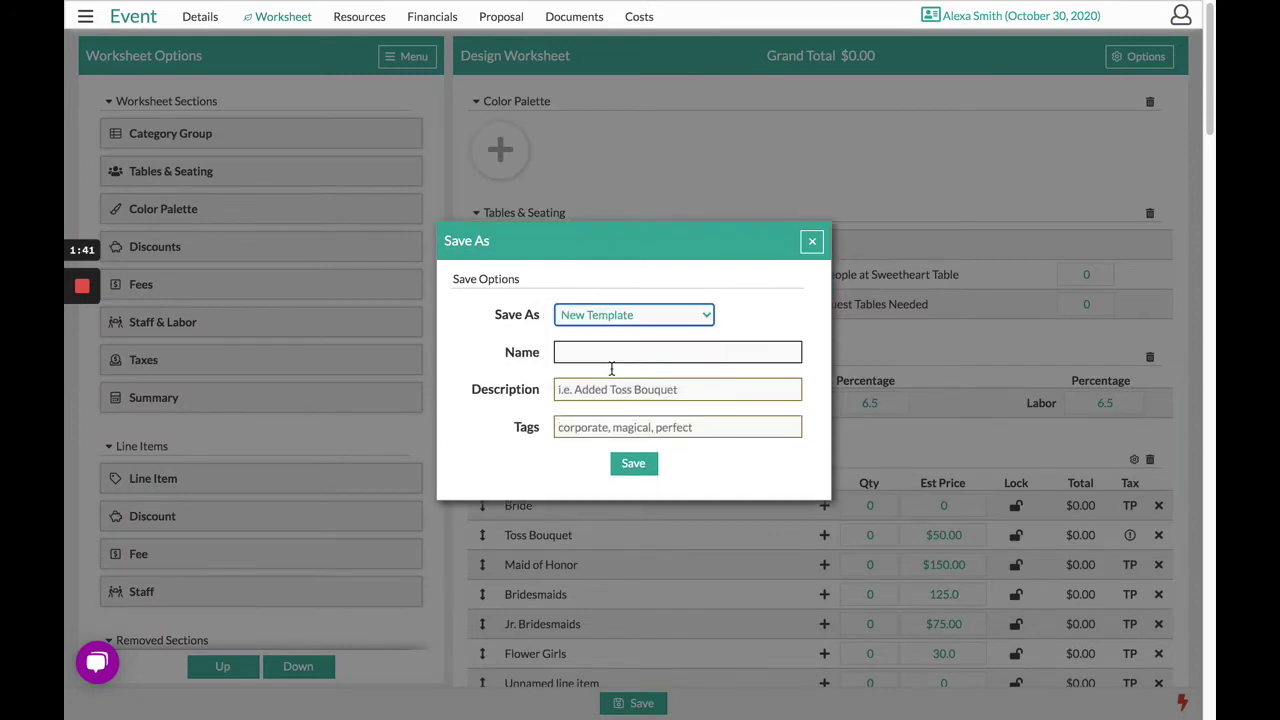
click(605, 353)
click(812, 241)
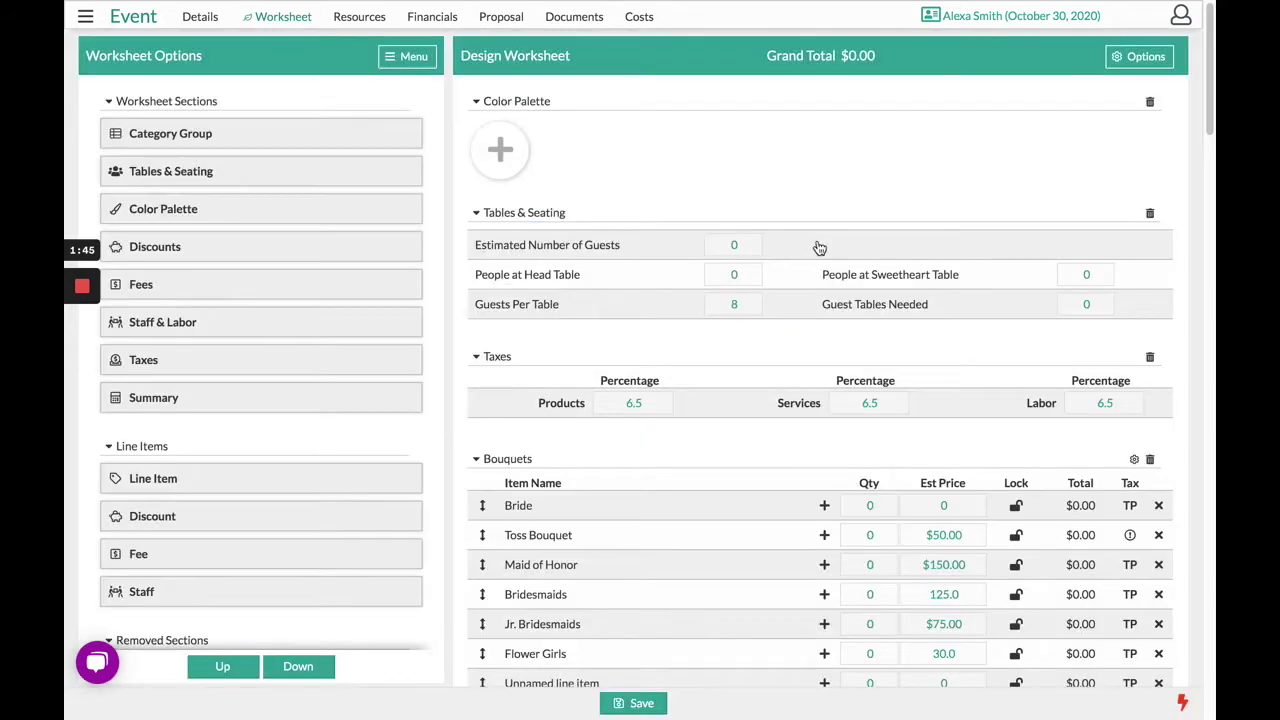
- Browse the saved worksheet templates and close the list without loading one
click(1122, 60)
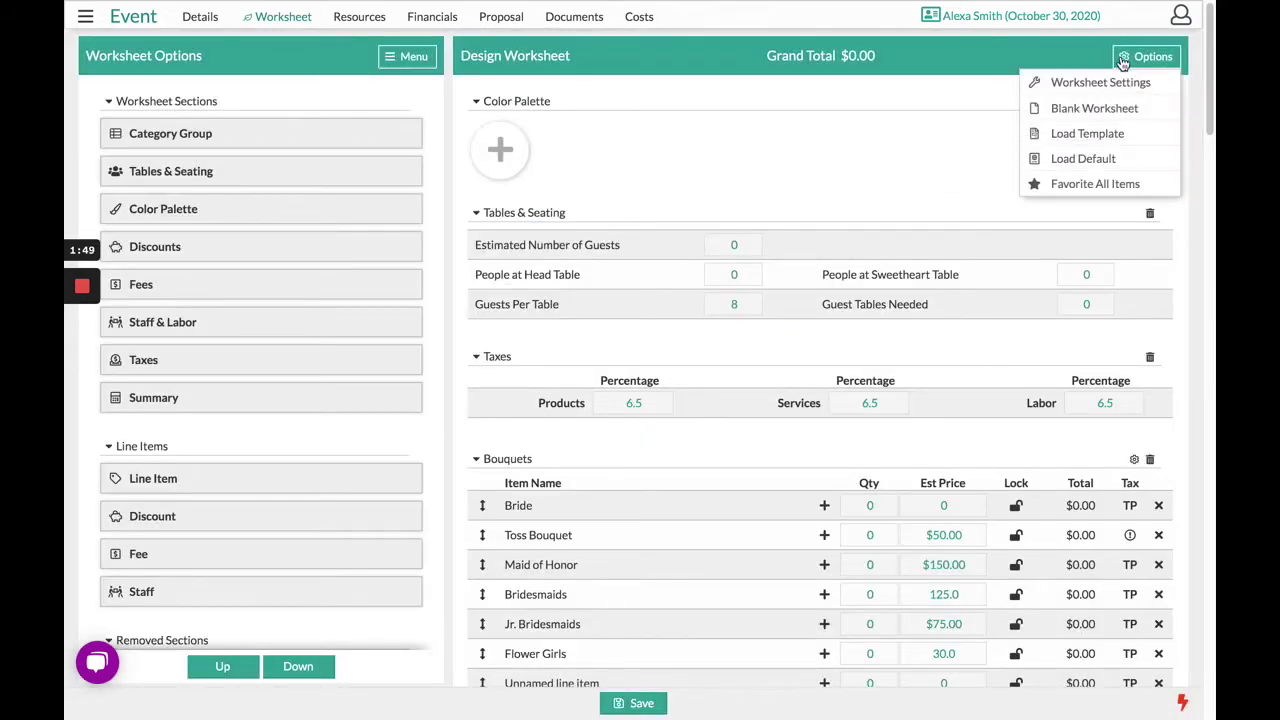
click(1101, 137)
scroll(745, 360, down, 5)
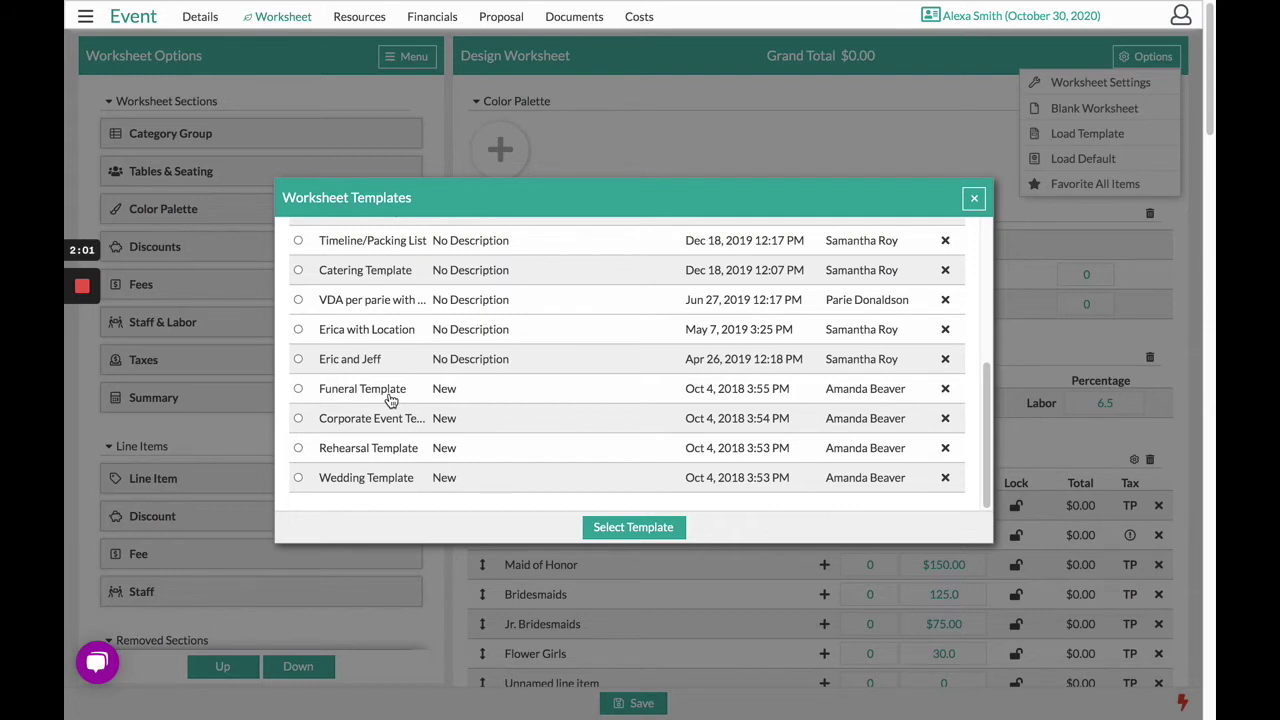
click(973, 201)
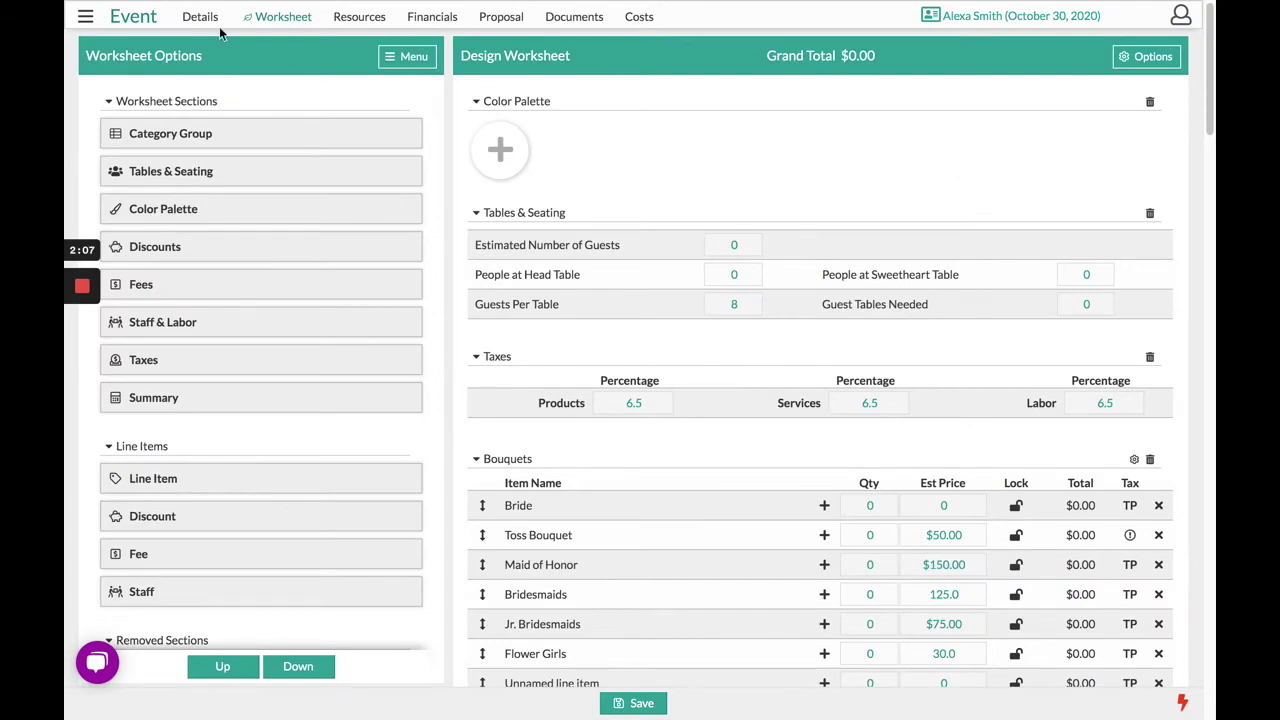
- Discard changes and open the top event's filled-in worksheet totalling $13,409.76
click(85, 16)
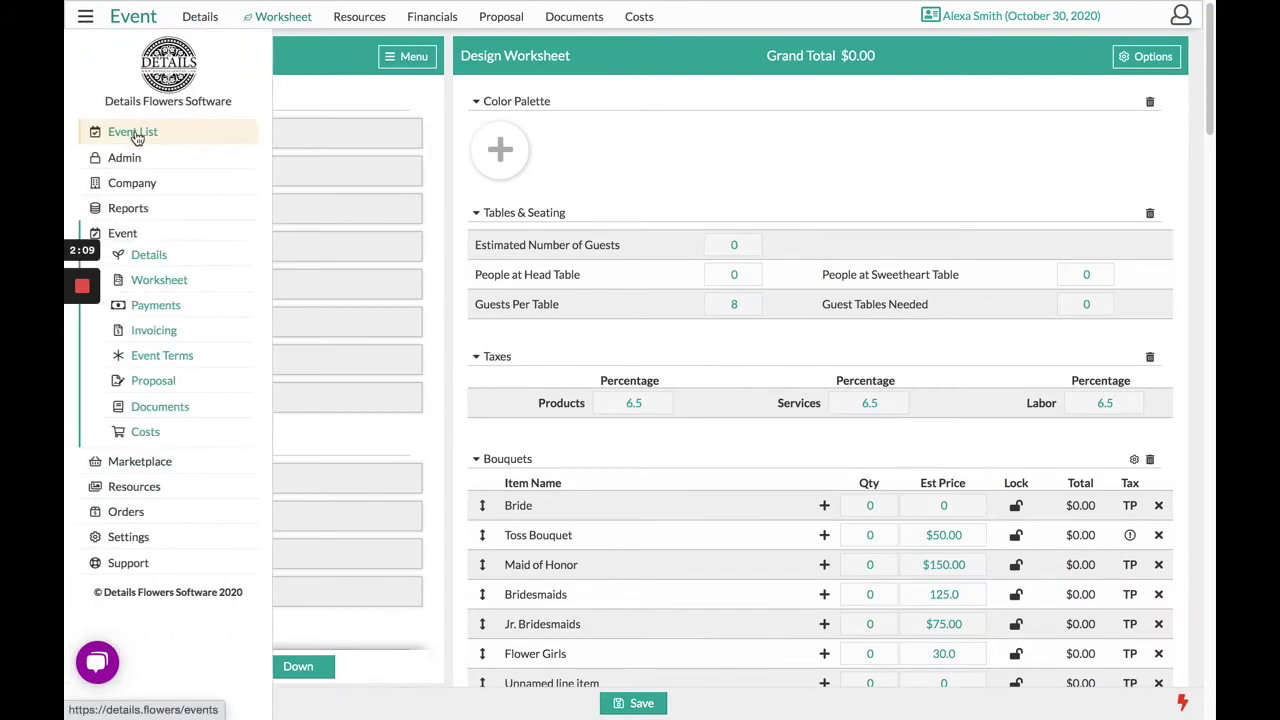
click(137, 137)
click(617, 421)
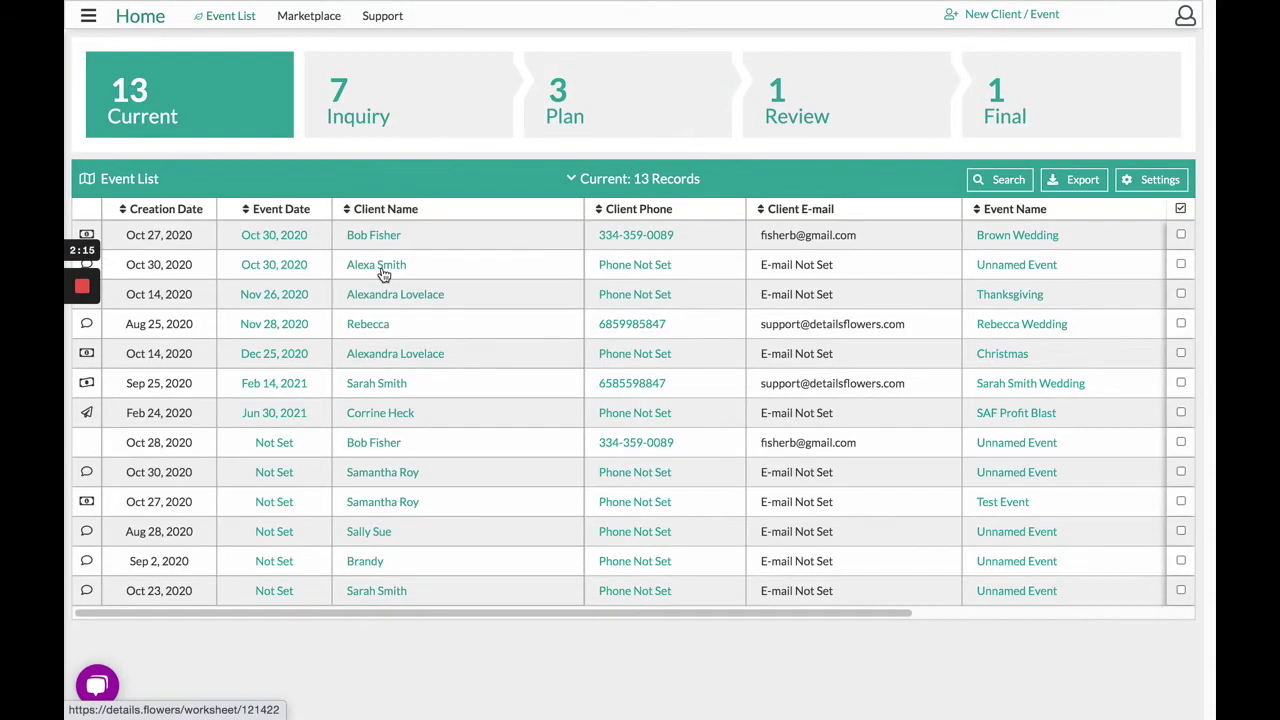
click(376, 240)
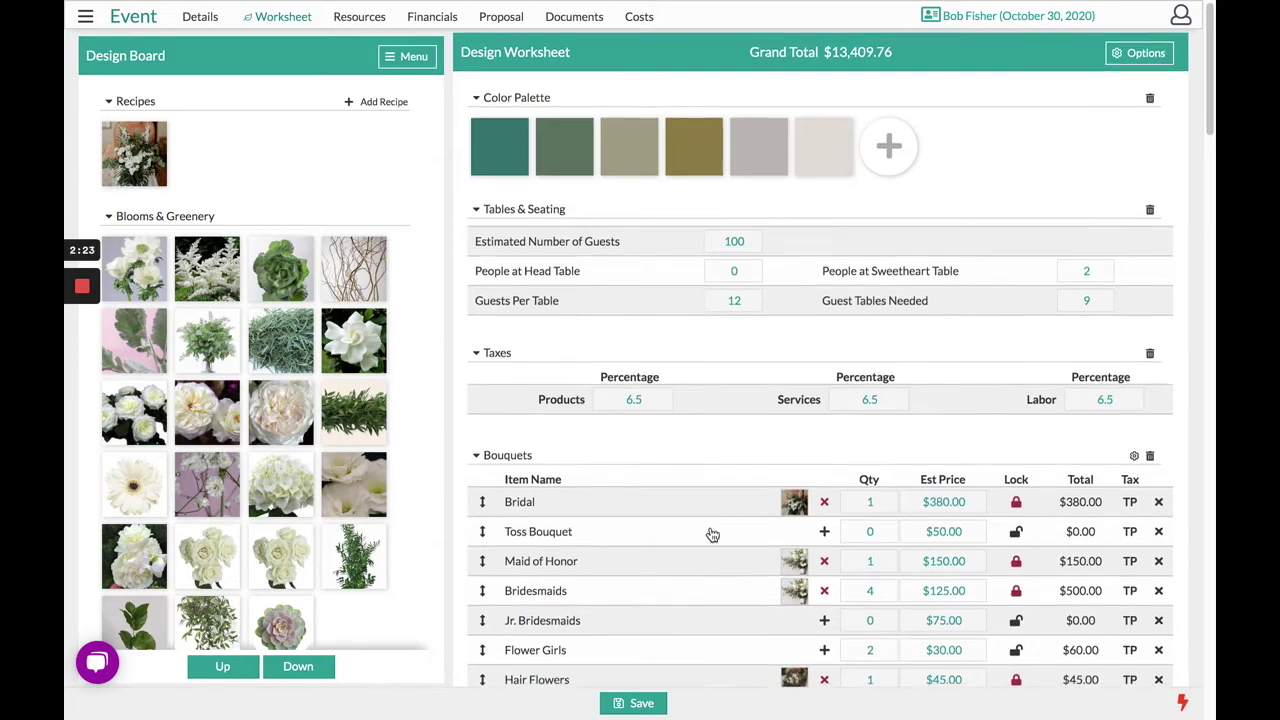
scroll(709, 531, down, 3)
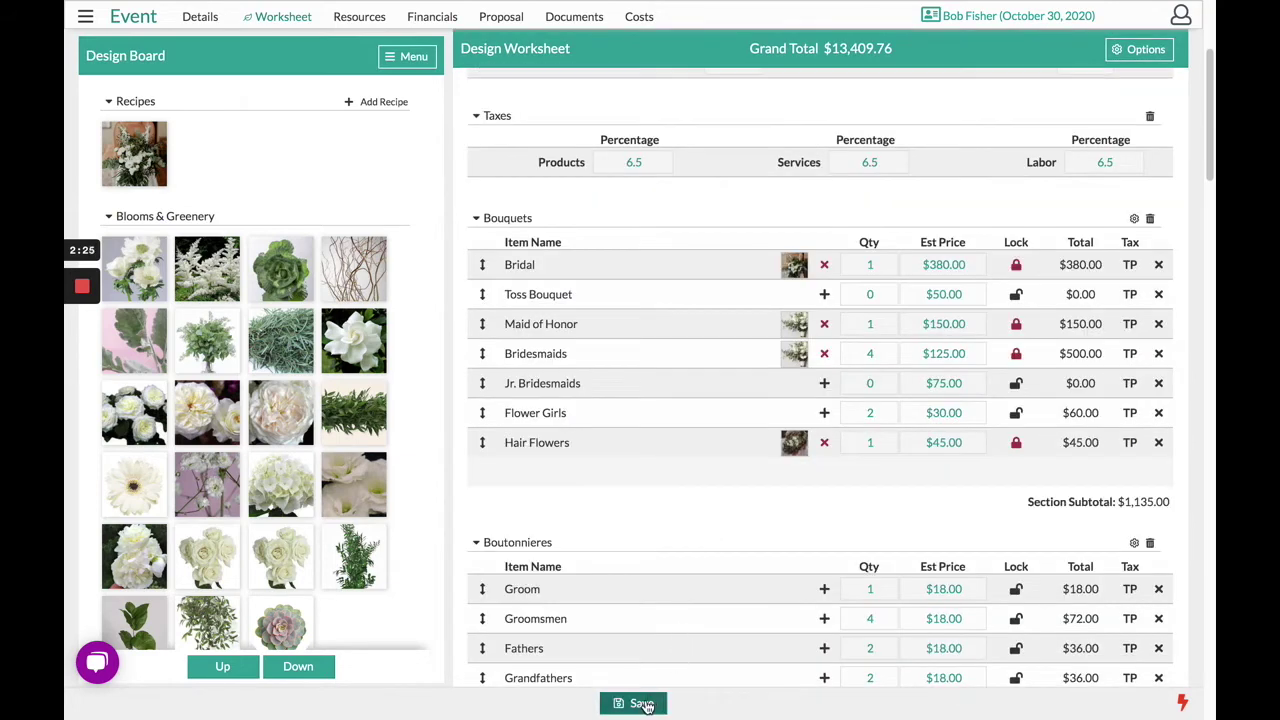
- Save this filled-in worksheet as a new template called 'Greenery'
click(640, 703)
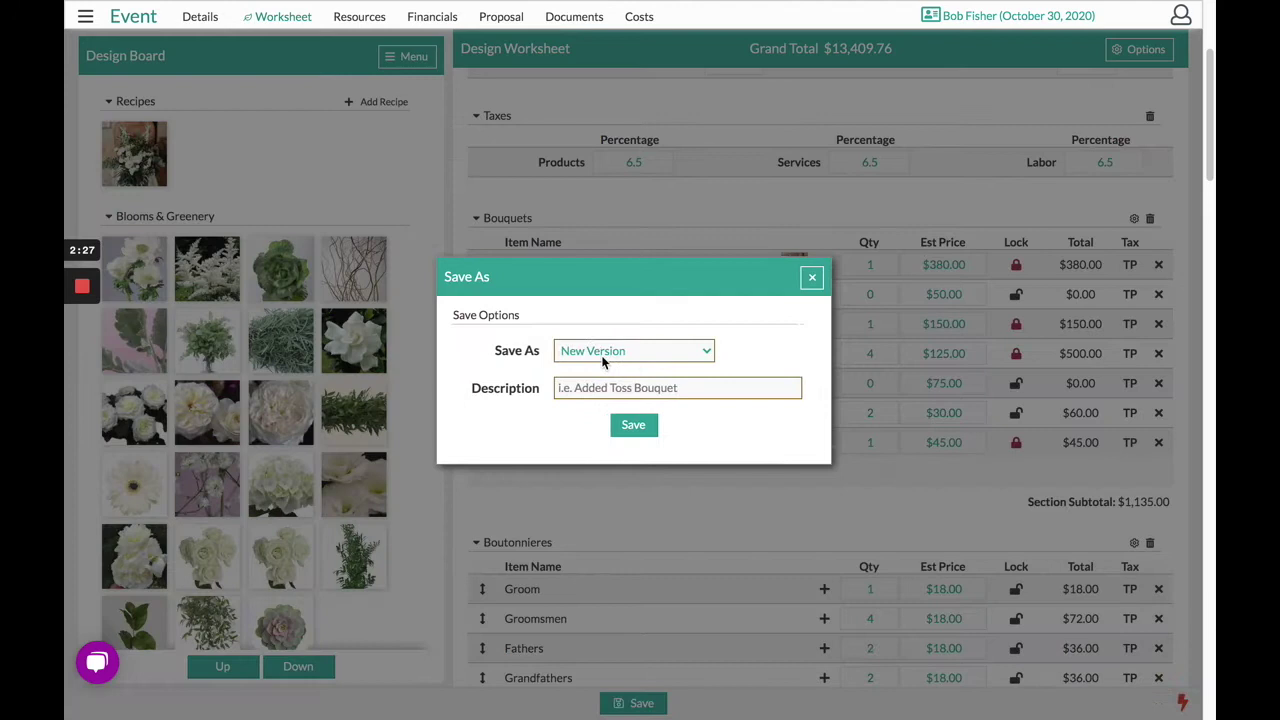
click(603, 360)
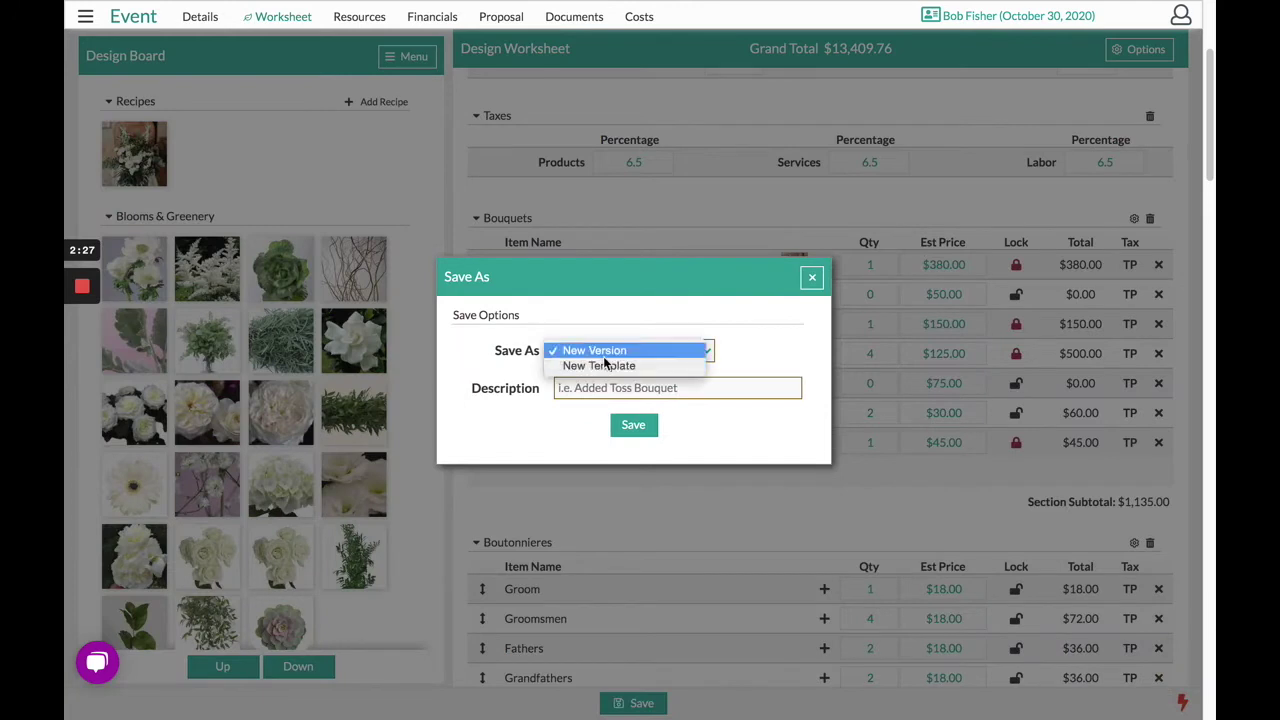
click(603, 366)
click(609, 353)
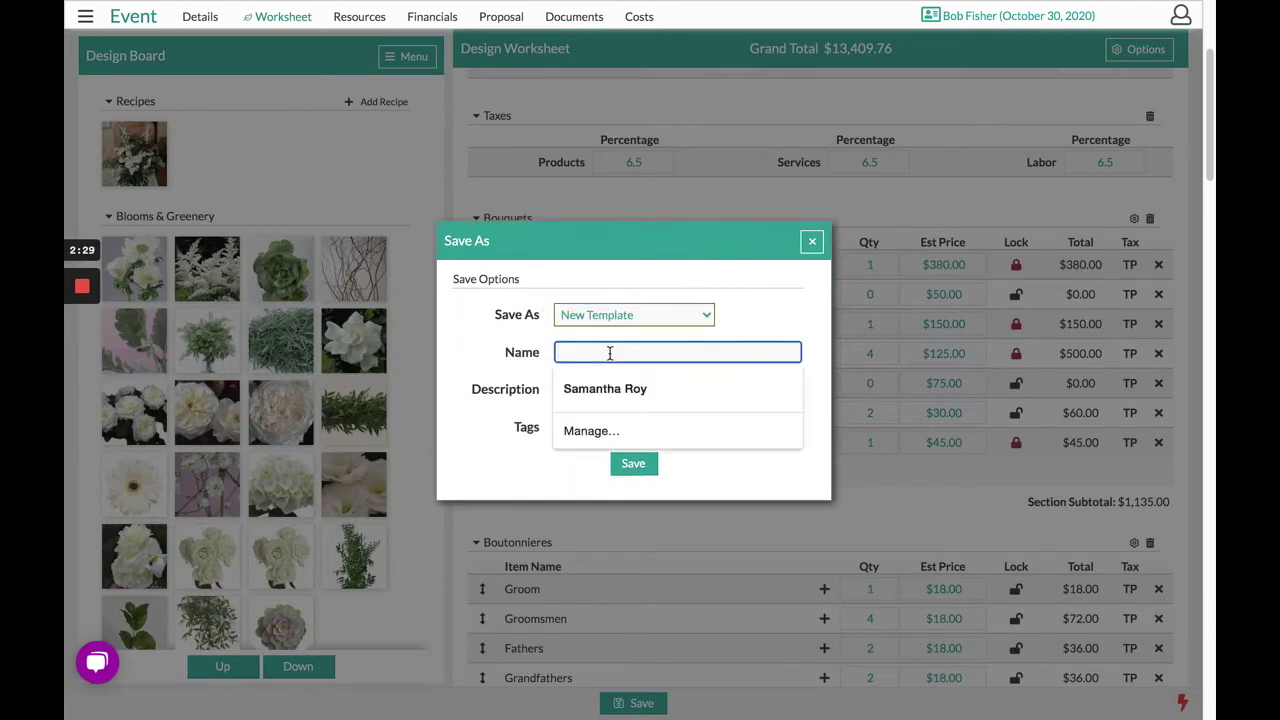
text(Greene)
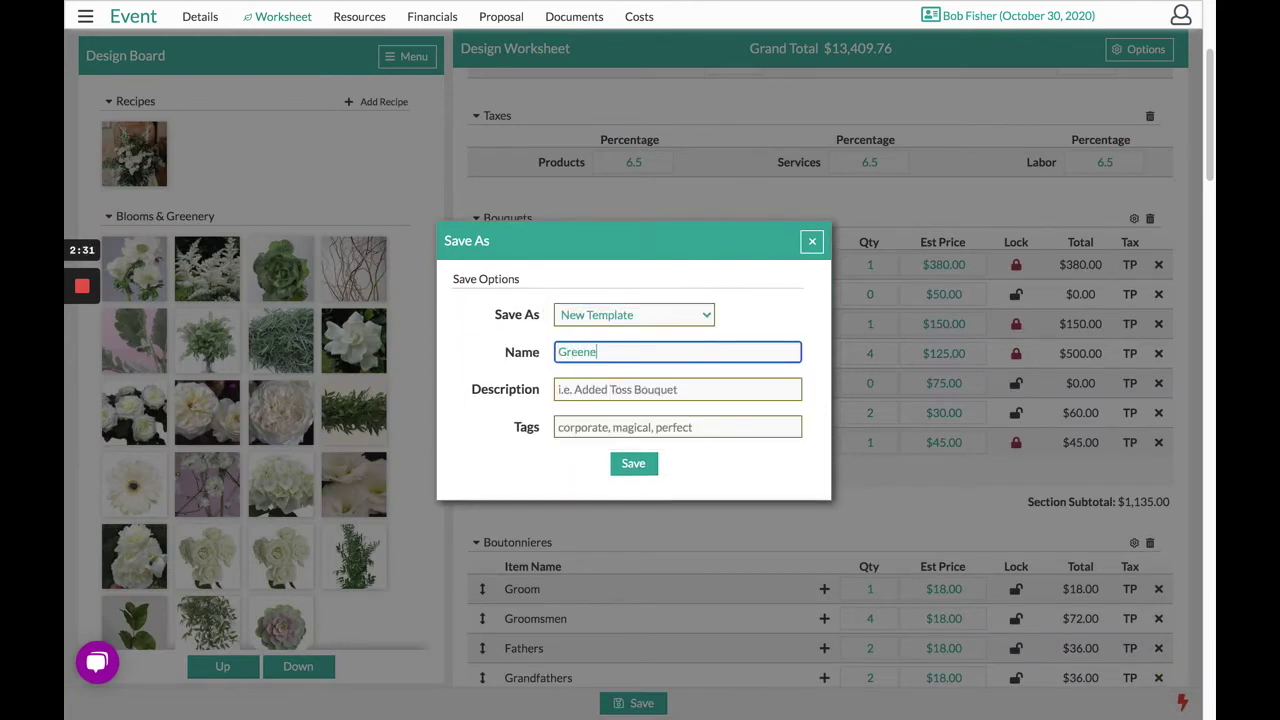
text(ry)
click(637, 466)
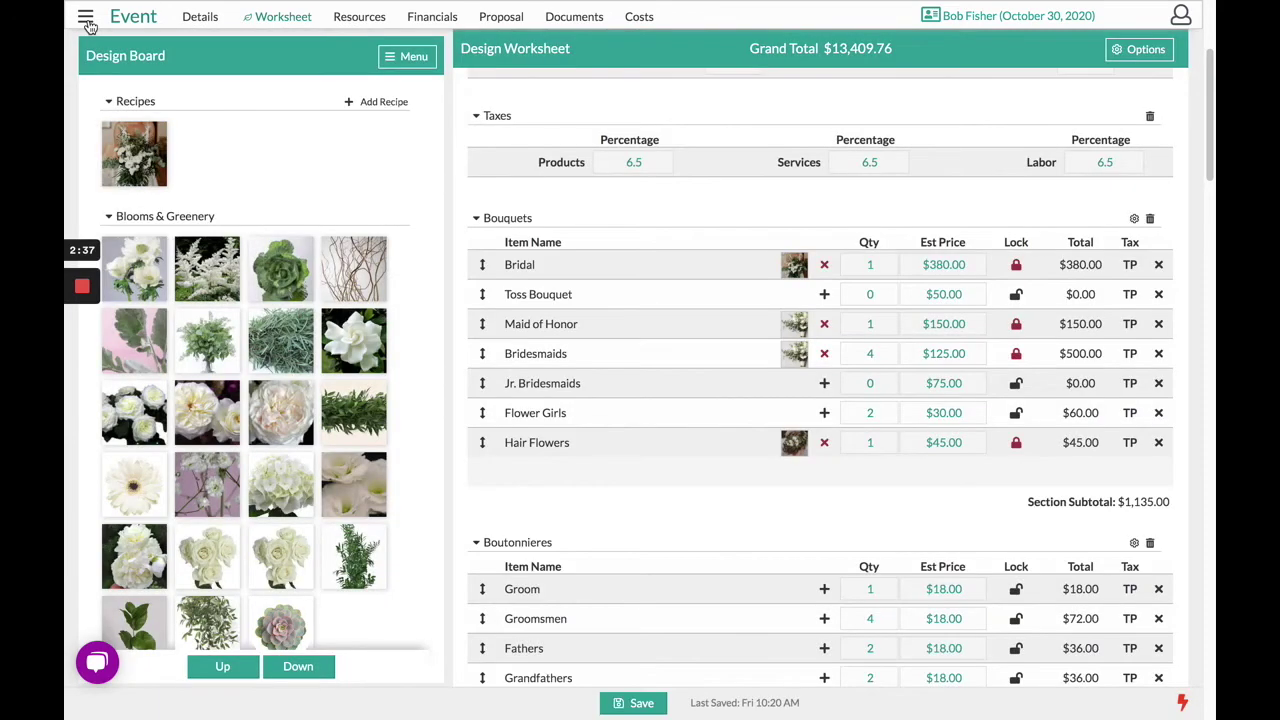
- Open the second event's blank worksheet from the Event List
click(86, 20)
click(160, 130)
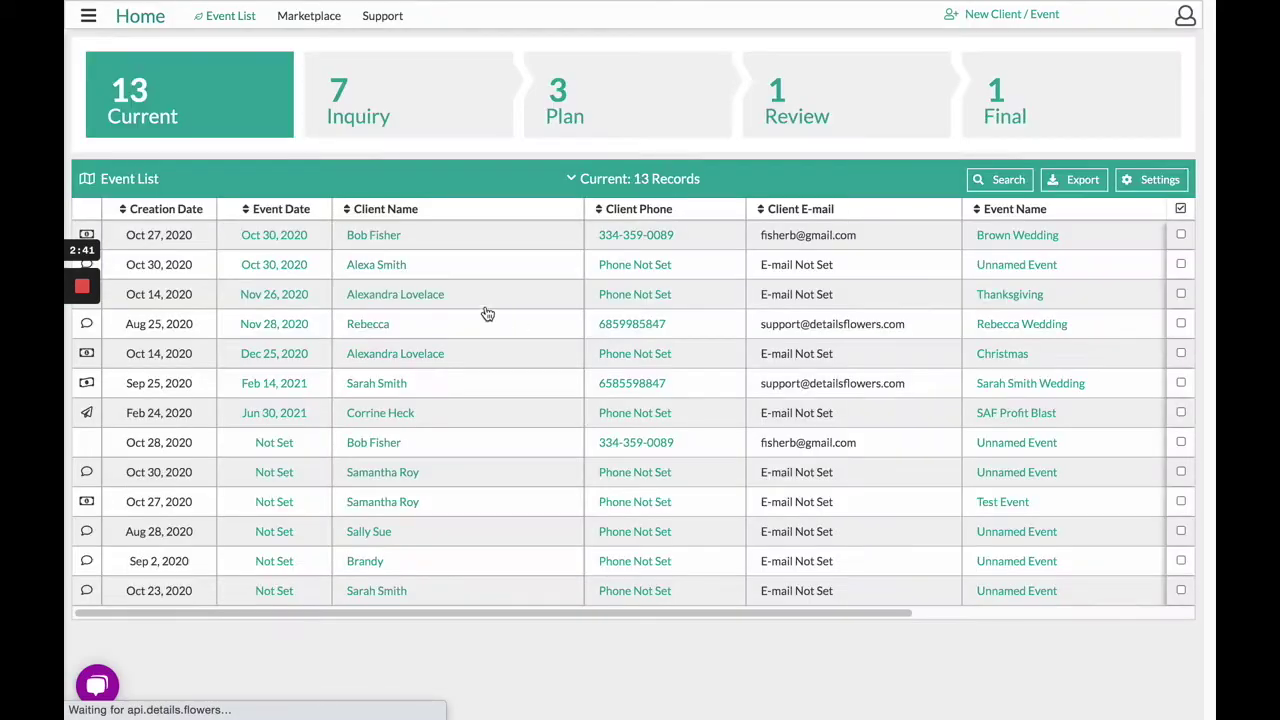
click(395, 265)
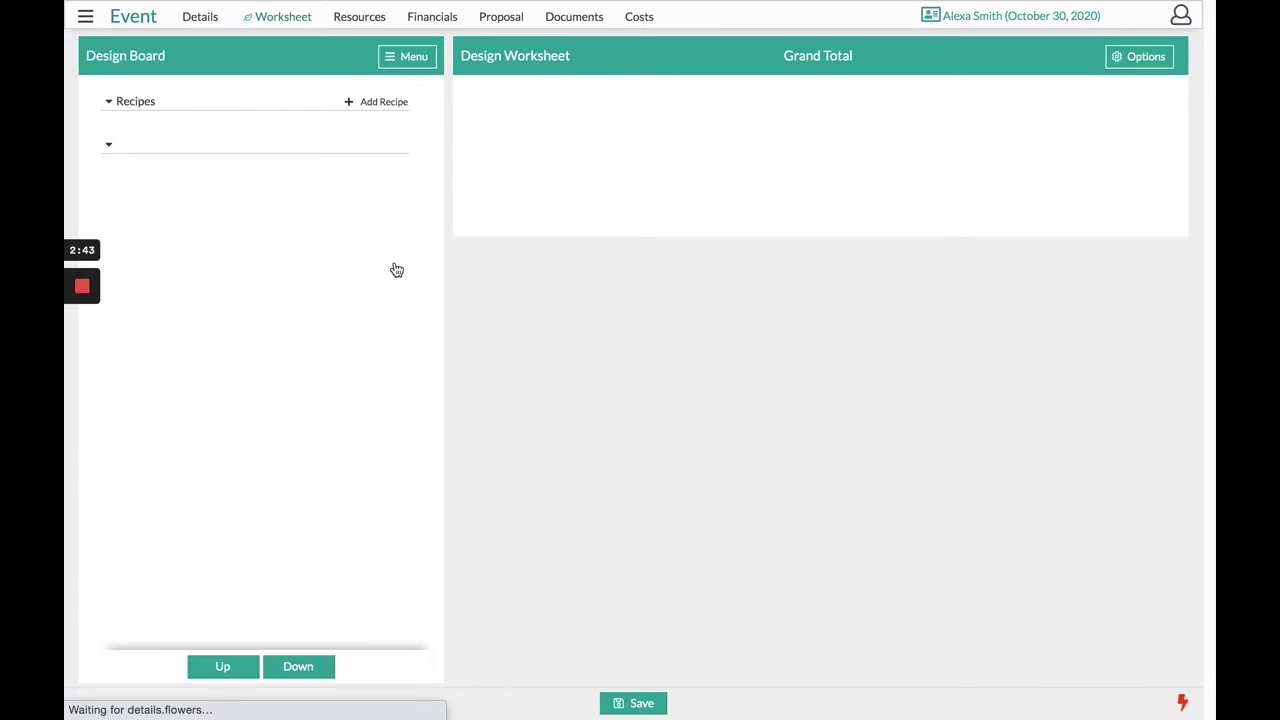
- Load the Greenery template into the worksheet, confirming the replacement
click(1140, 64)
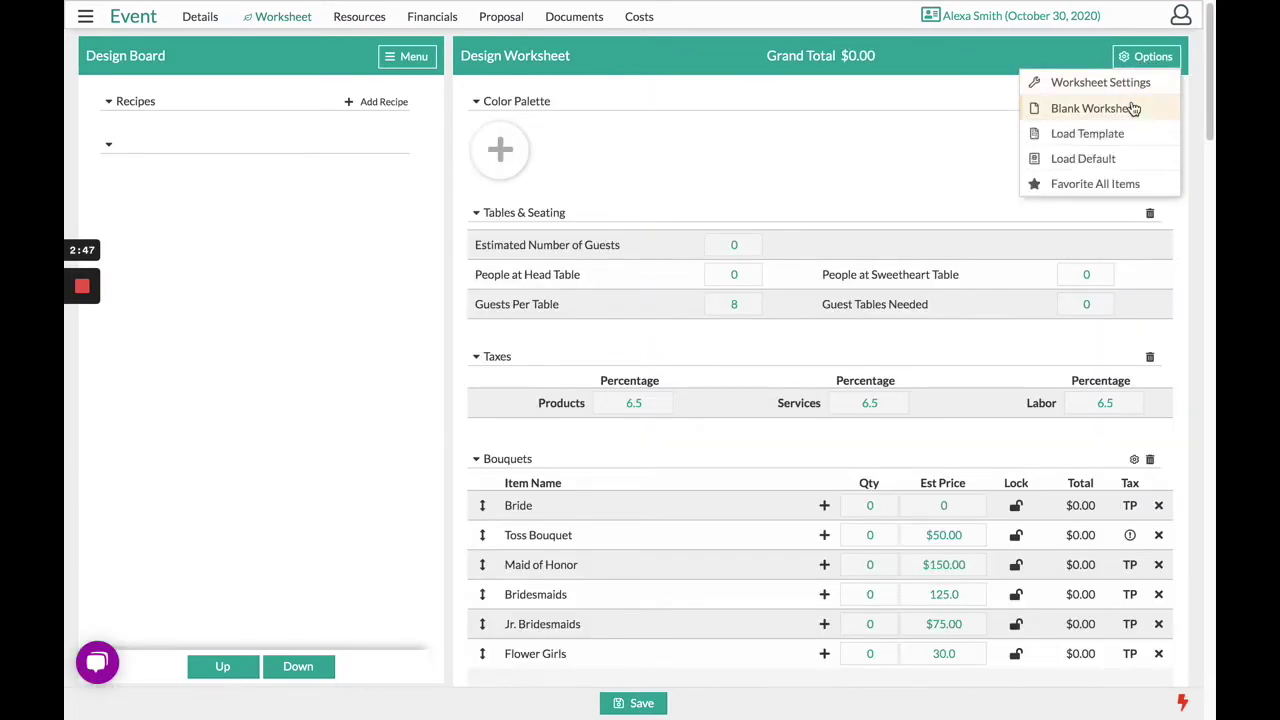
click(1112, 140)
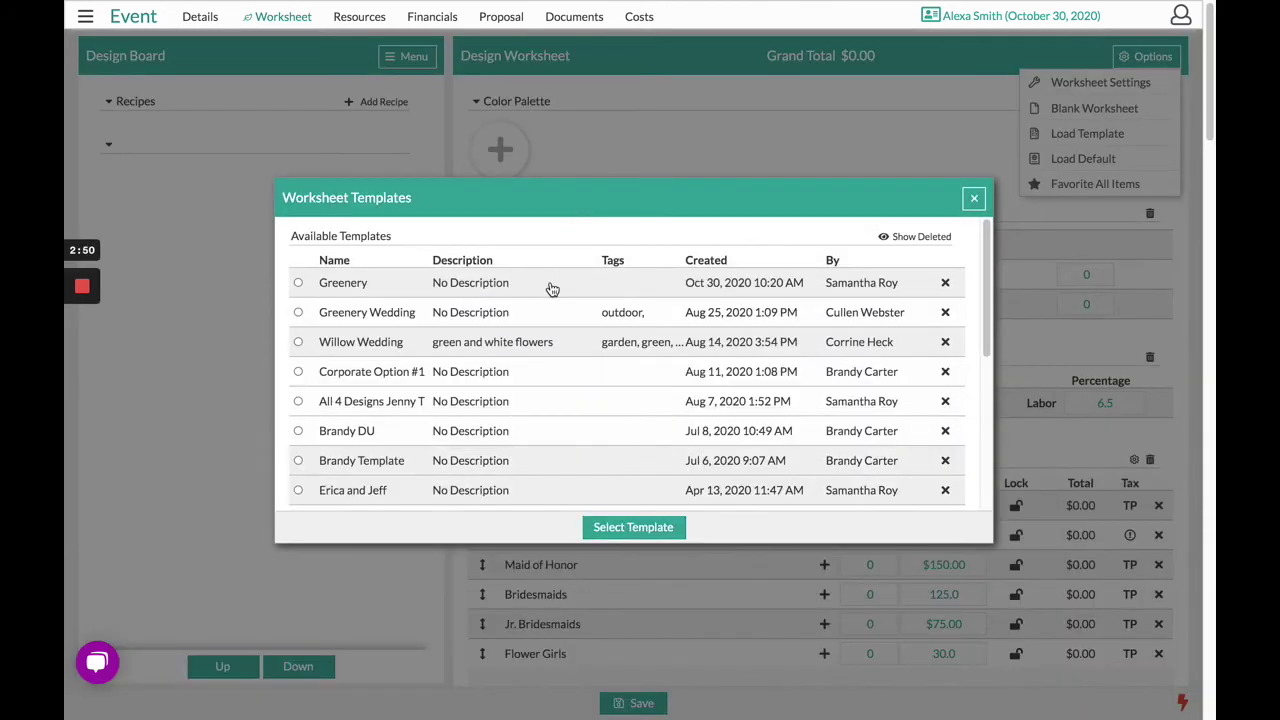
click(551, 286)
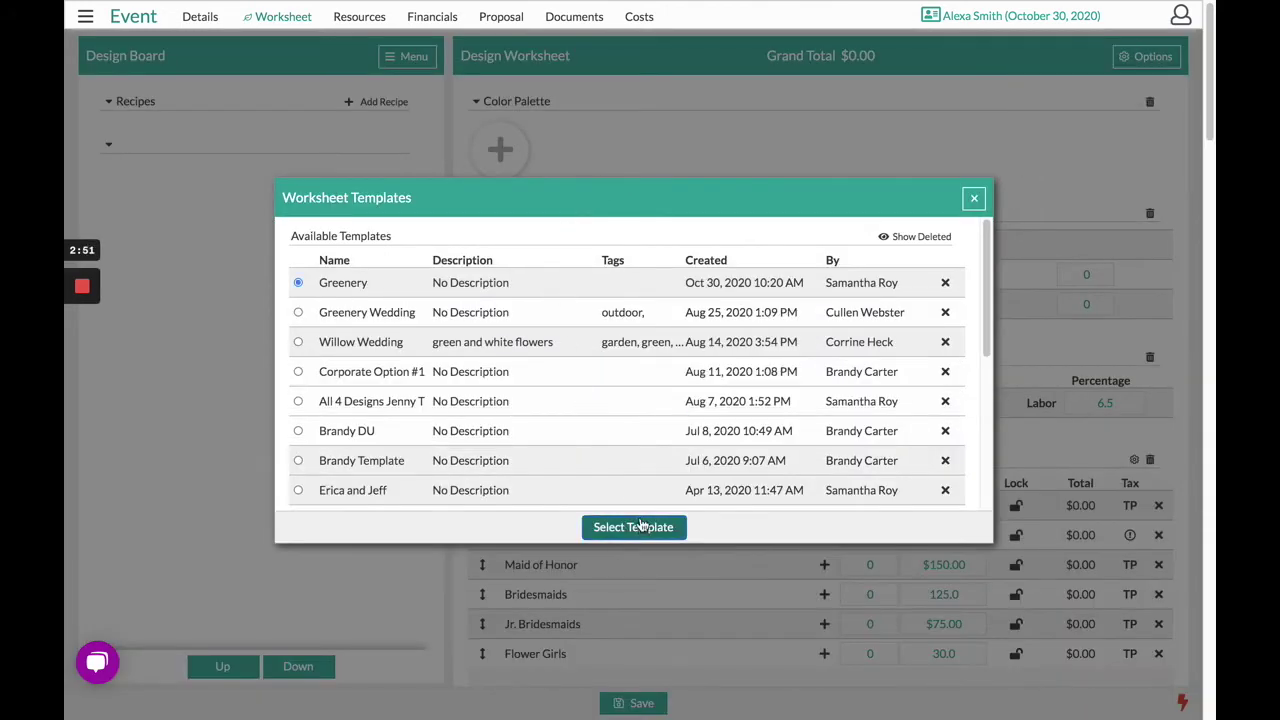
click(636, 527)
click(609, 414)
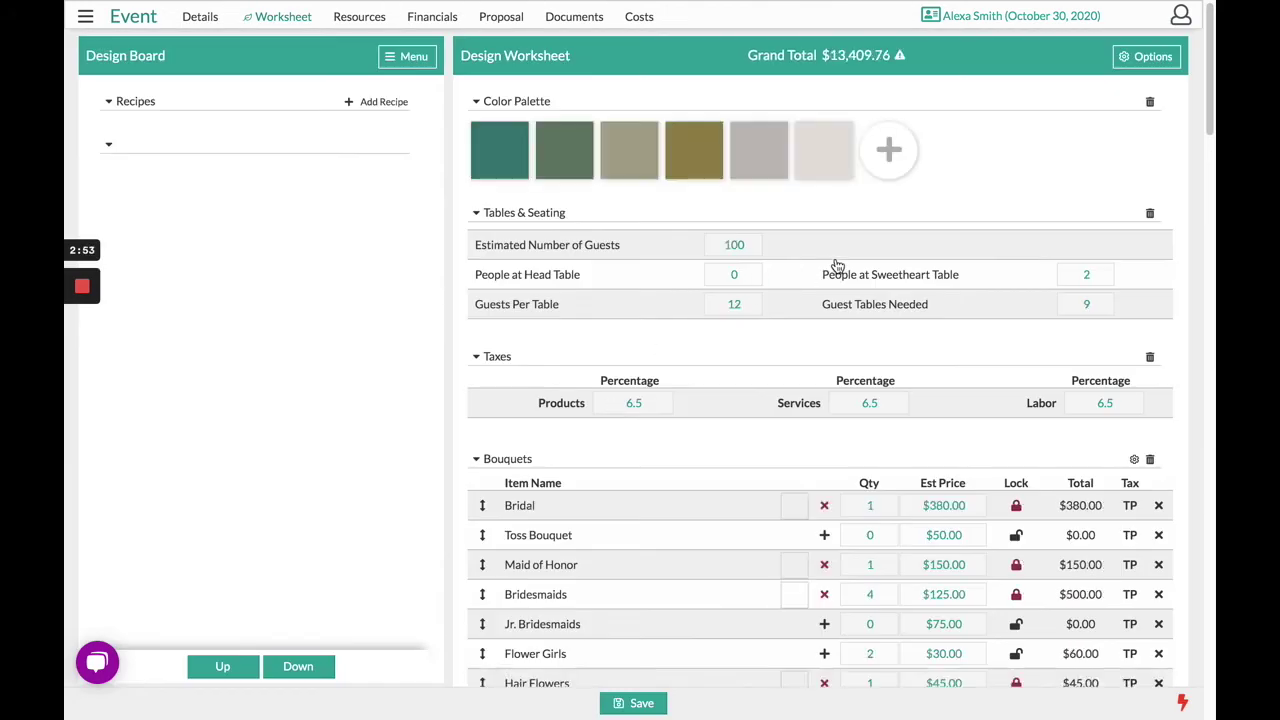
scroll(1000, 317, down, 1)
- Expand the Bridesmaids bouquet's recipe #1817057 to show its ingredients
scroll(1003, 325, down, 2)
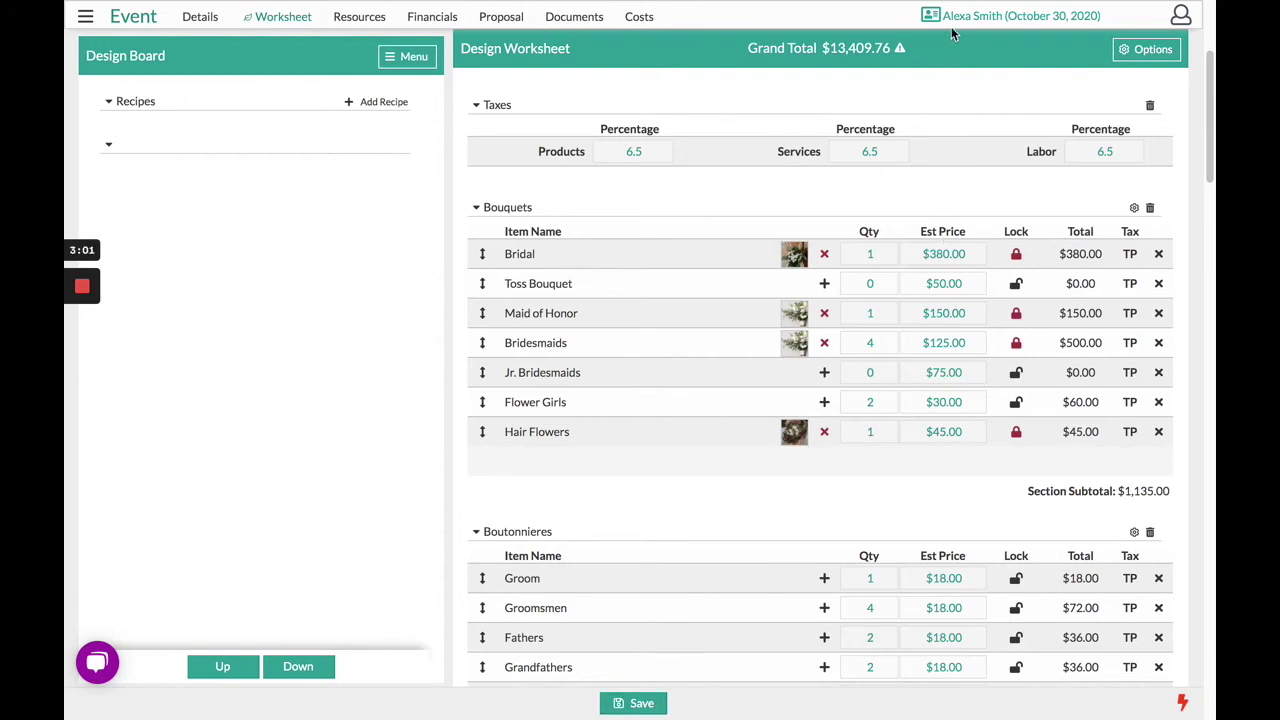
click(881, 348)
click(791, 346)
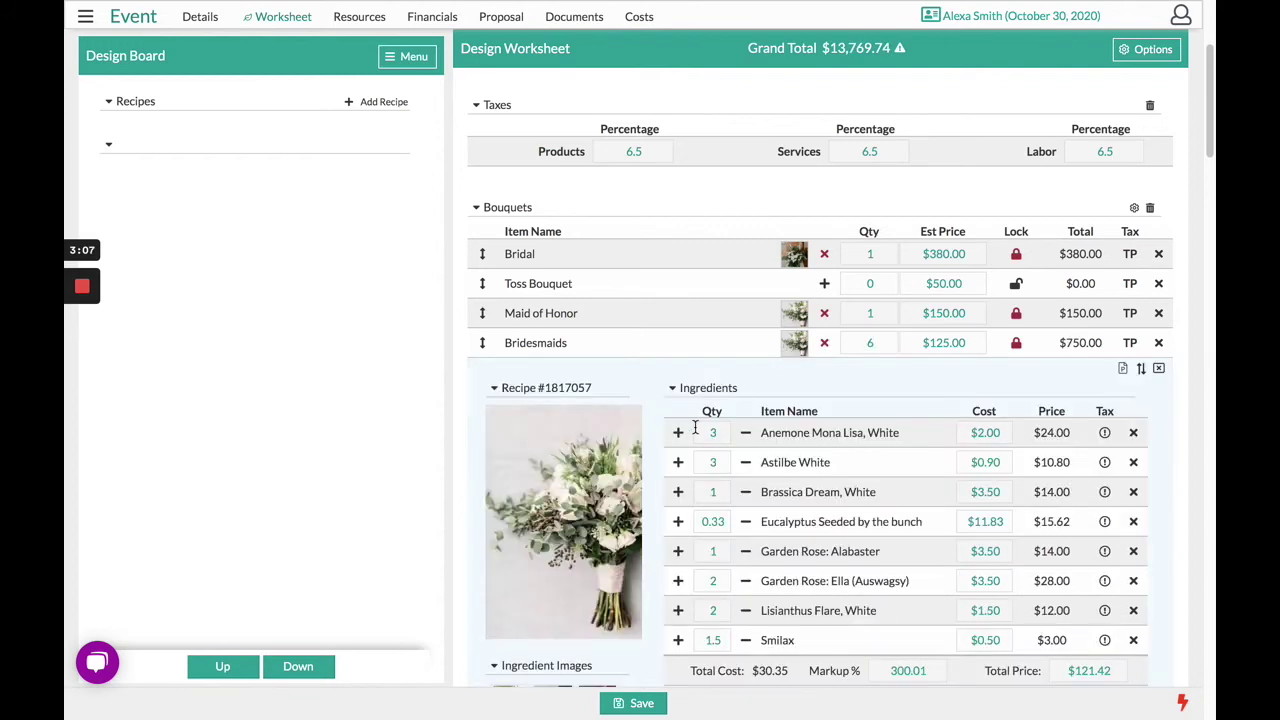
- Add one Anemone Mona Lisa stem and remove Astilbe White, bringing the total to $126.62
click(679, 435)
click(1134, 464)
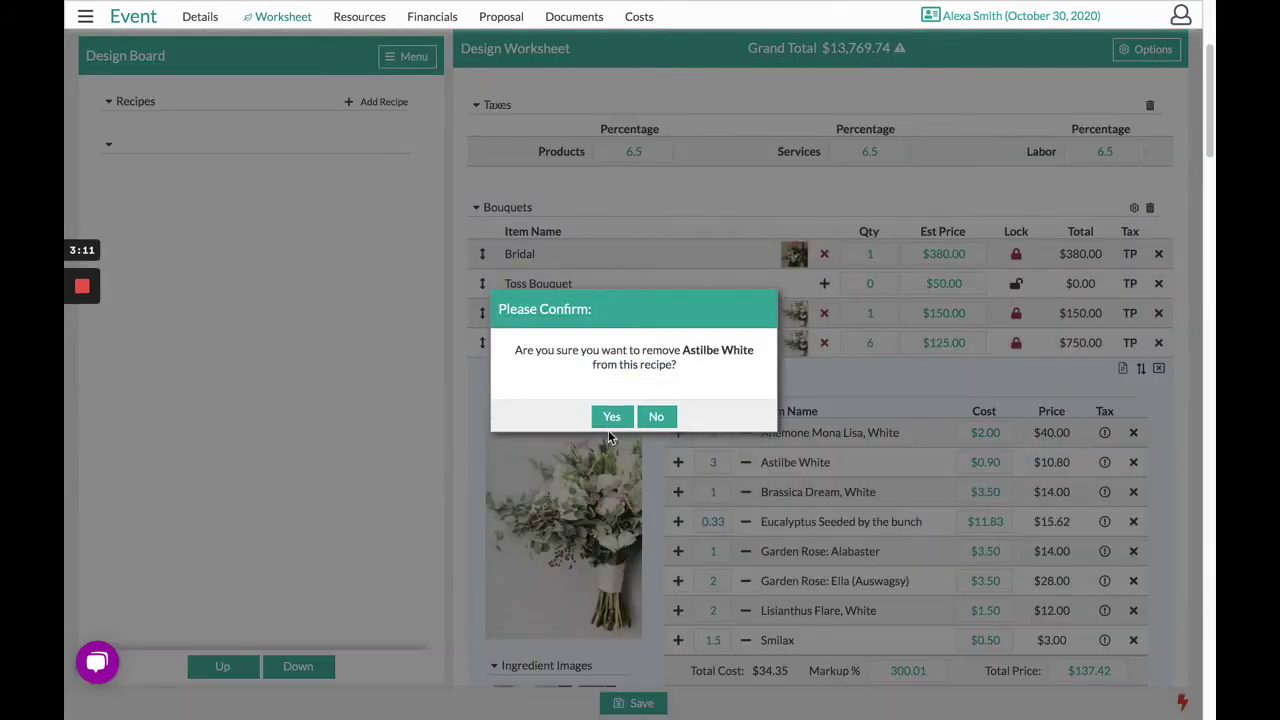
click(610, 420)
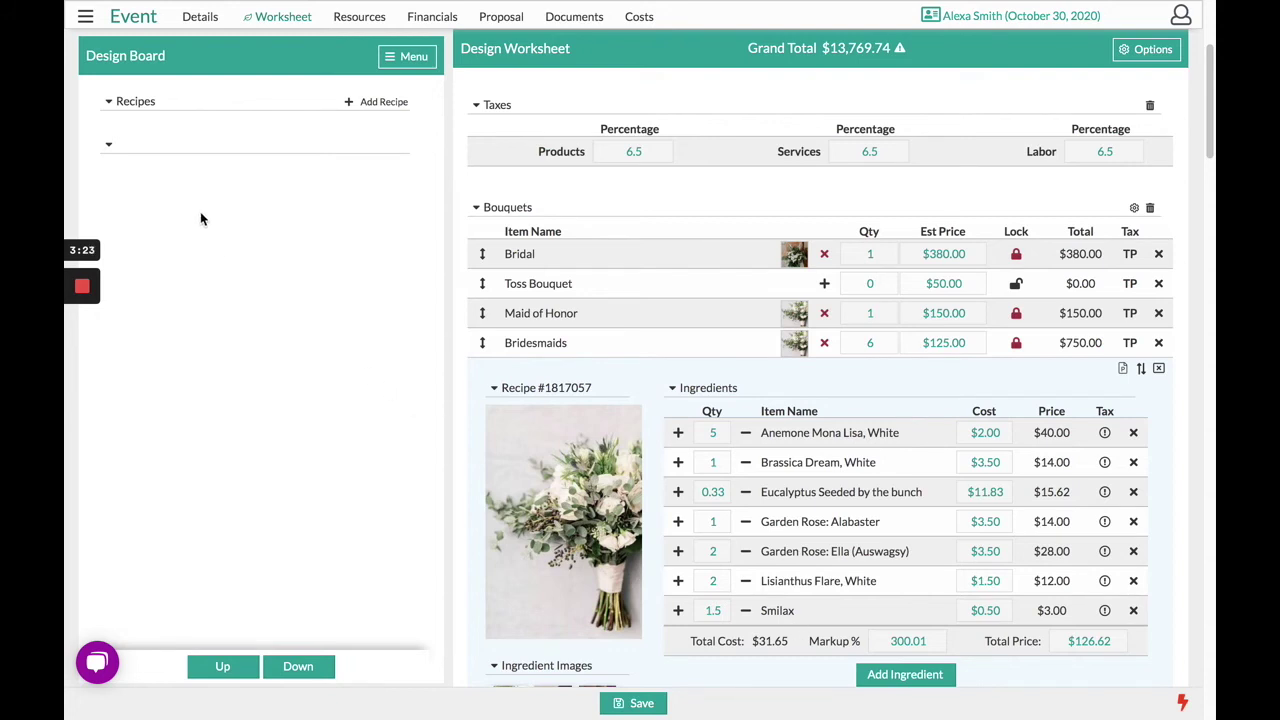
- Favorite all worksheet items to the design board and collapse the Bridesmaids recipe
click(1152, 50)
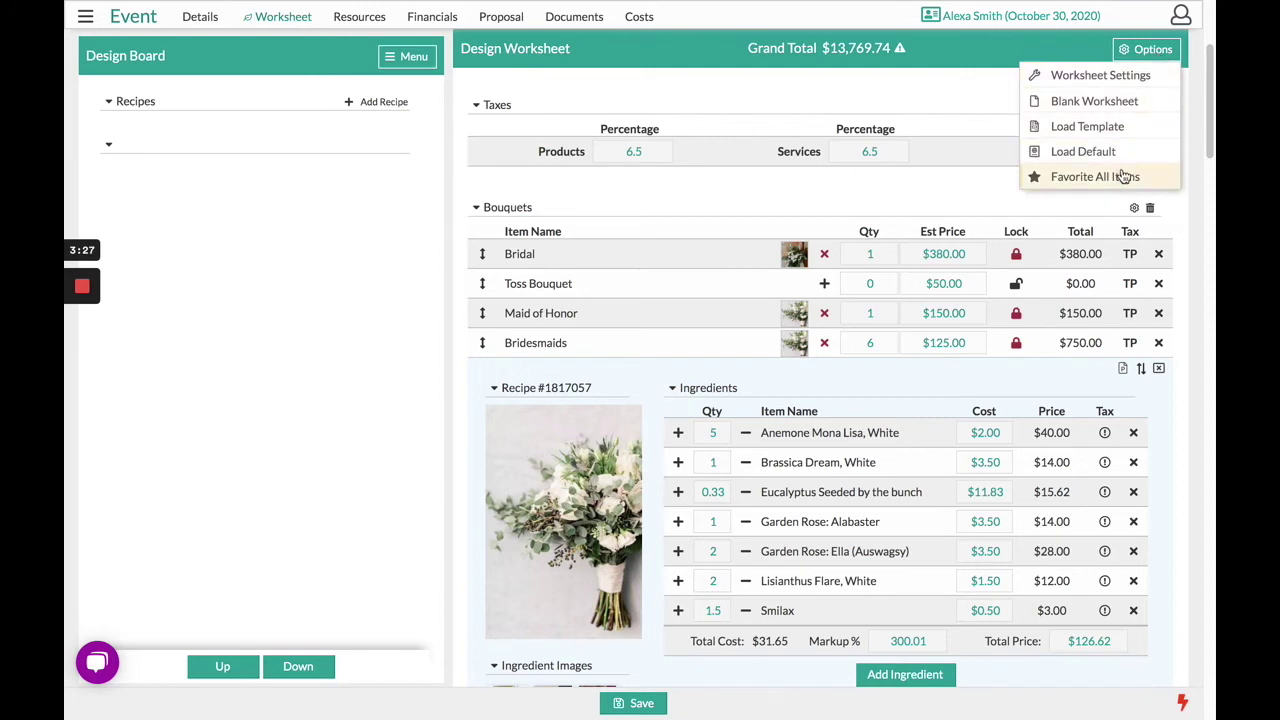
click(1095, 177)
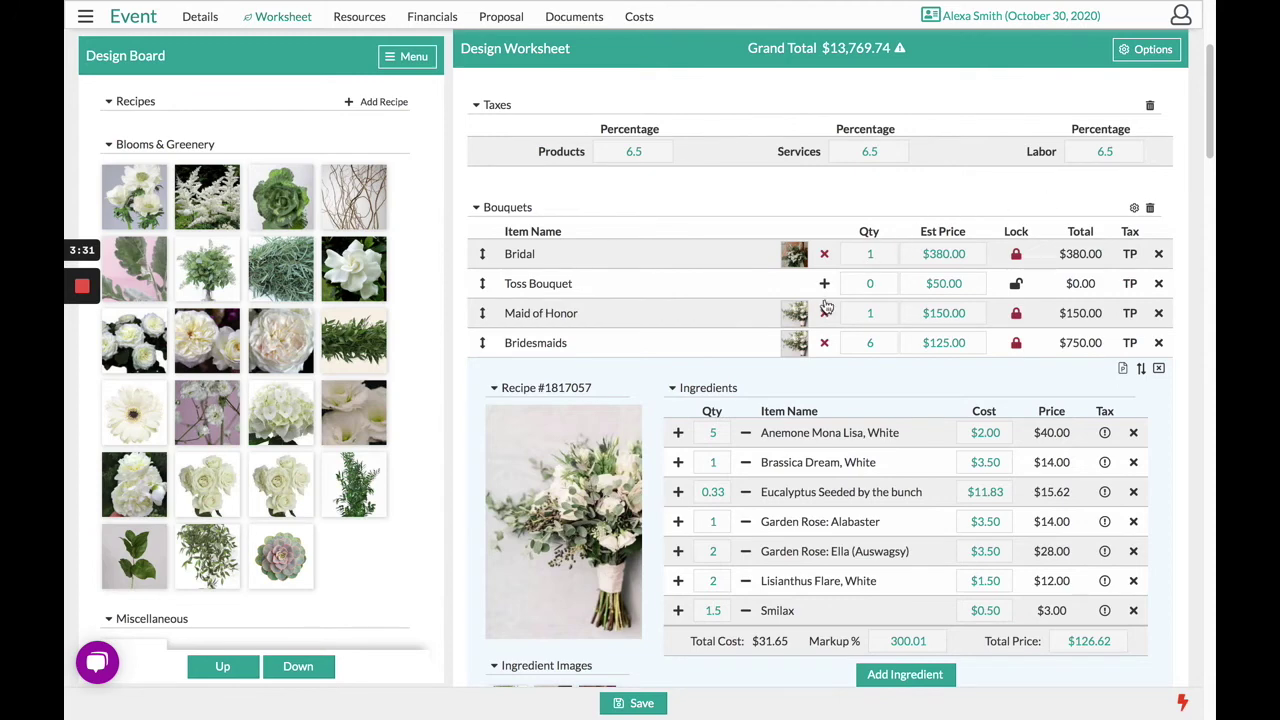
click(799, 346)
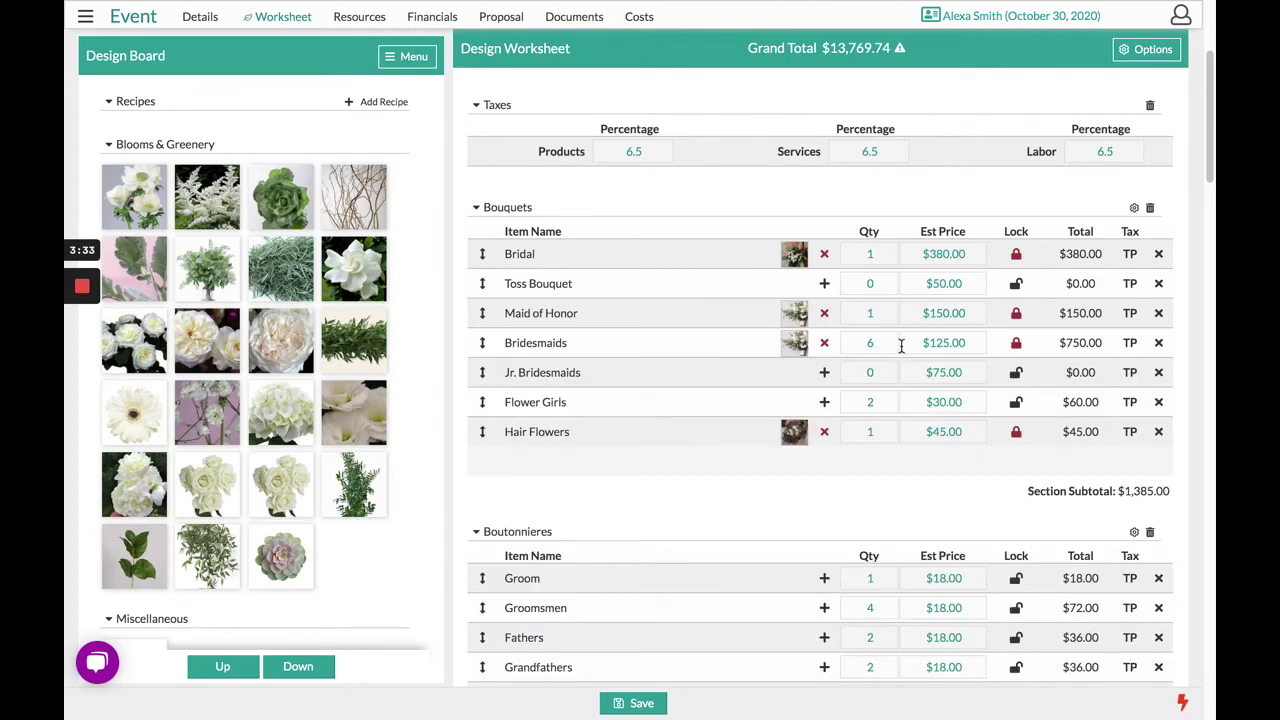
- Add Anemone Mona Lisa and Astilbe White to the Groom boutonniere recipe, priced $11.60
scroll(901, 345, down, 3)
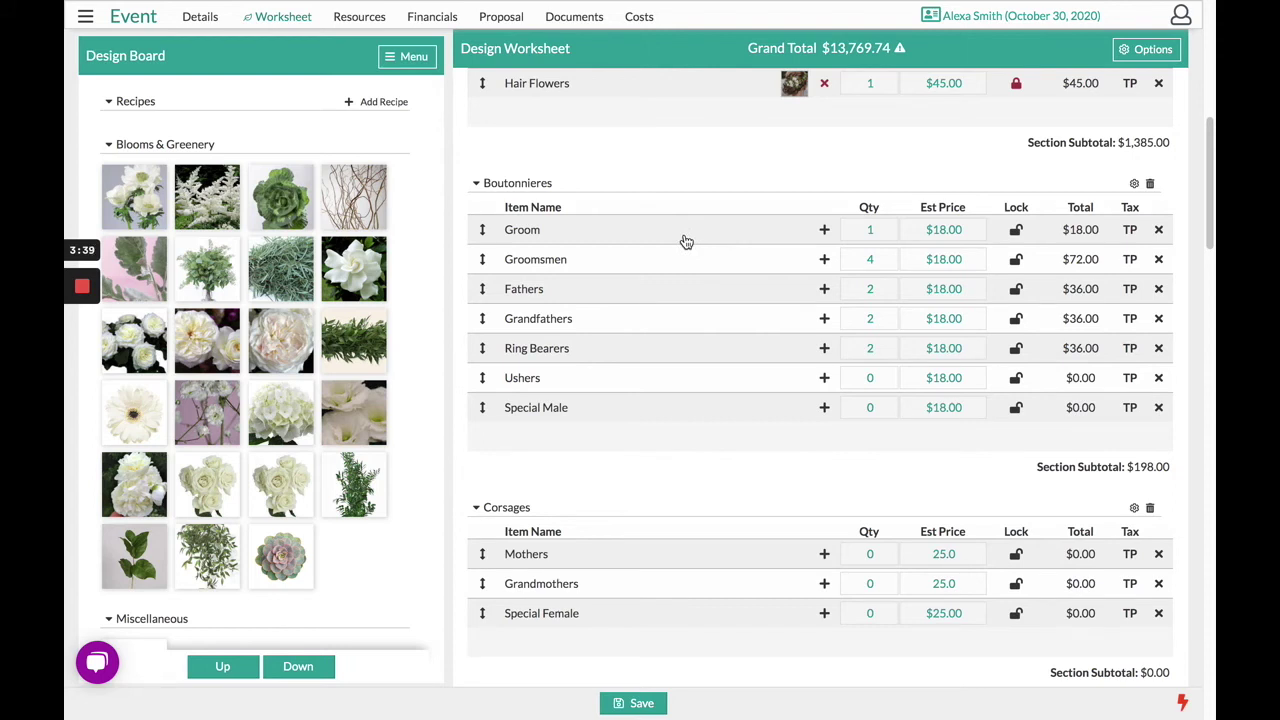
drag(150, 199, 706, 223)
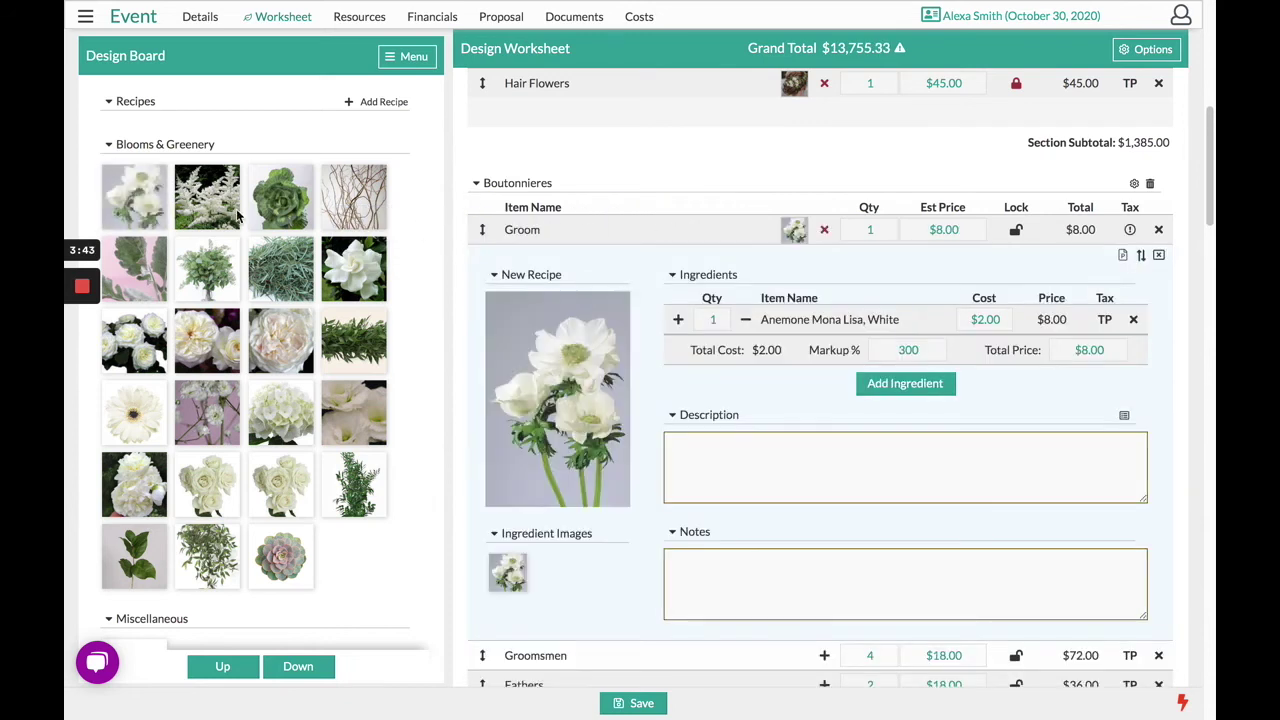
drag(237, 214, 808, 349)
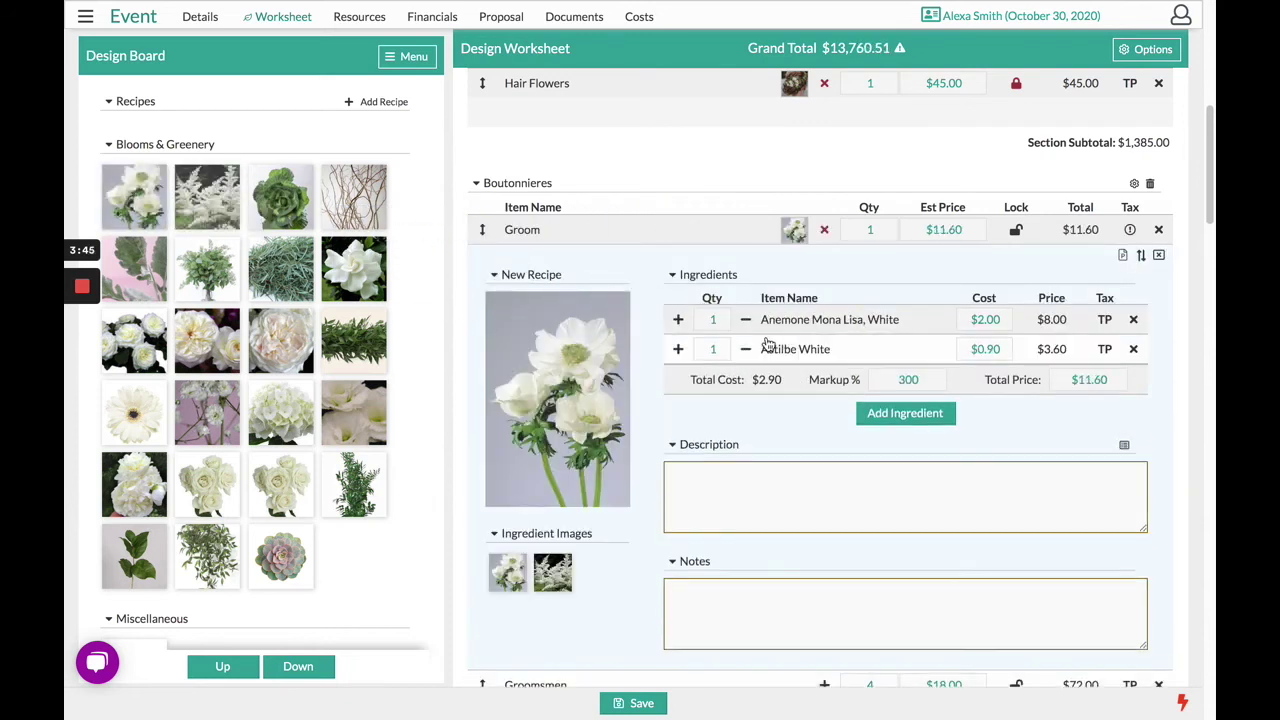
click(795, 233)
scroll(790, 240, up, 5)
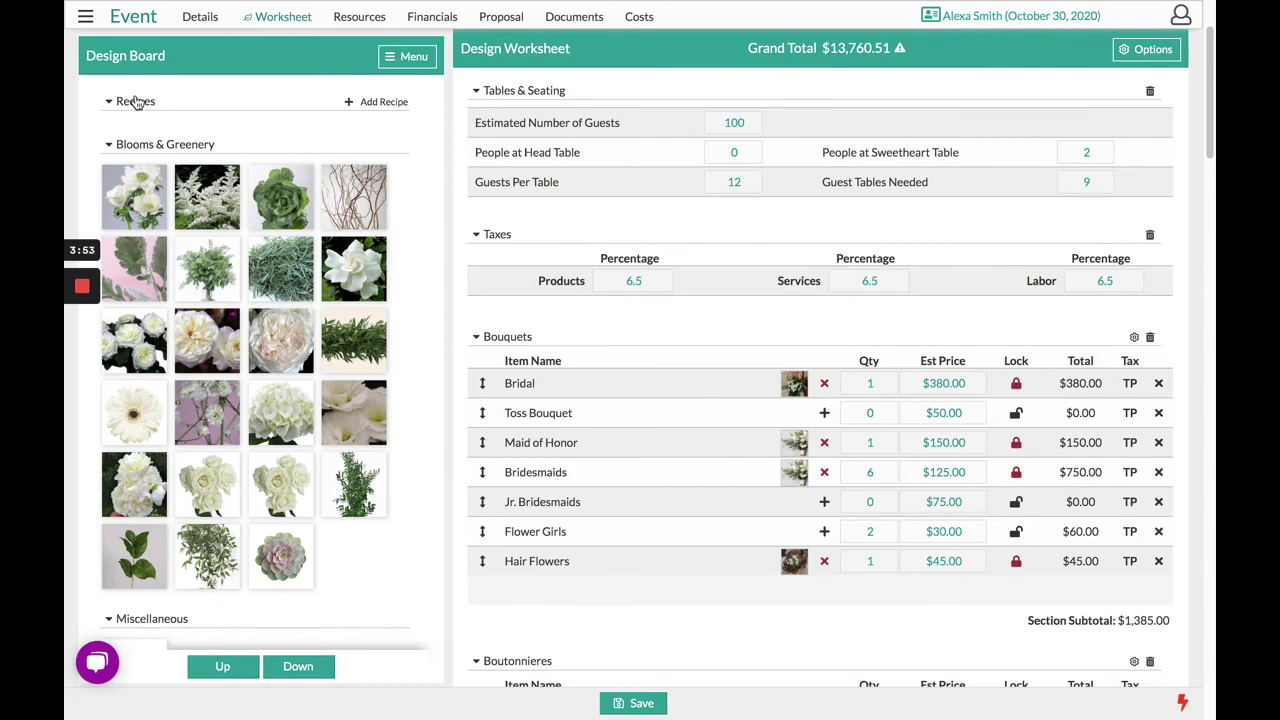
- Favorite the Bridal bouquet's Willow Bouquet recipe to the design board
scroll(770, 343, down, 1)
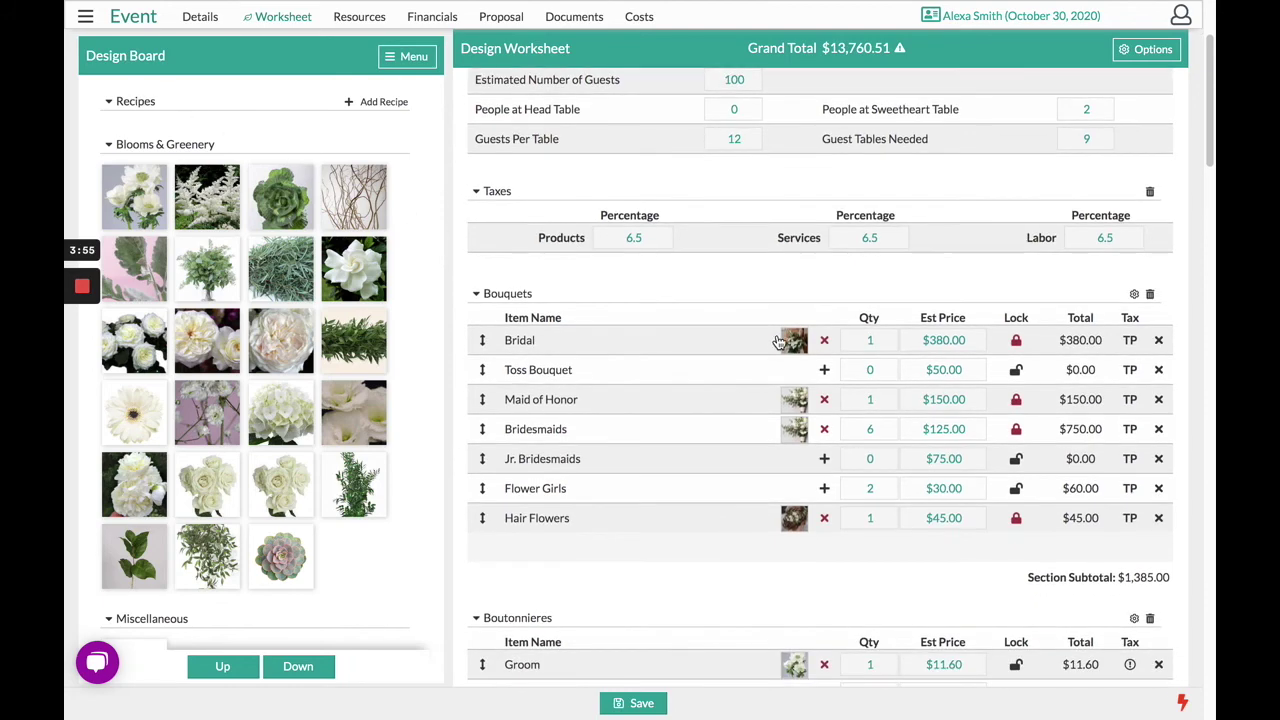
click(793, 342)
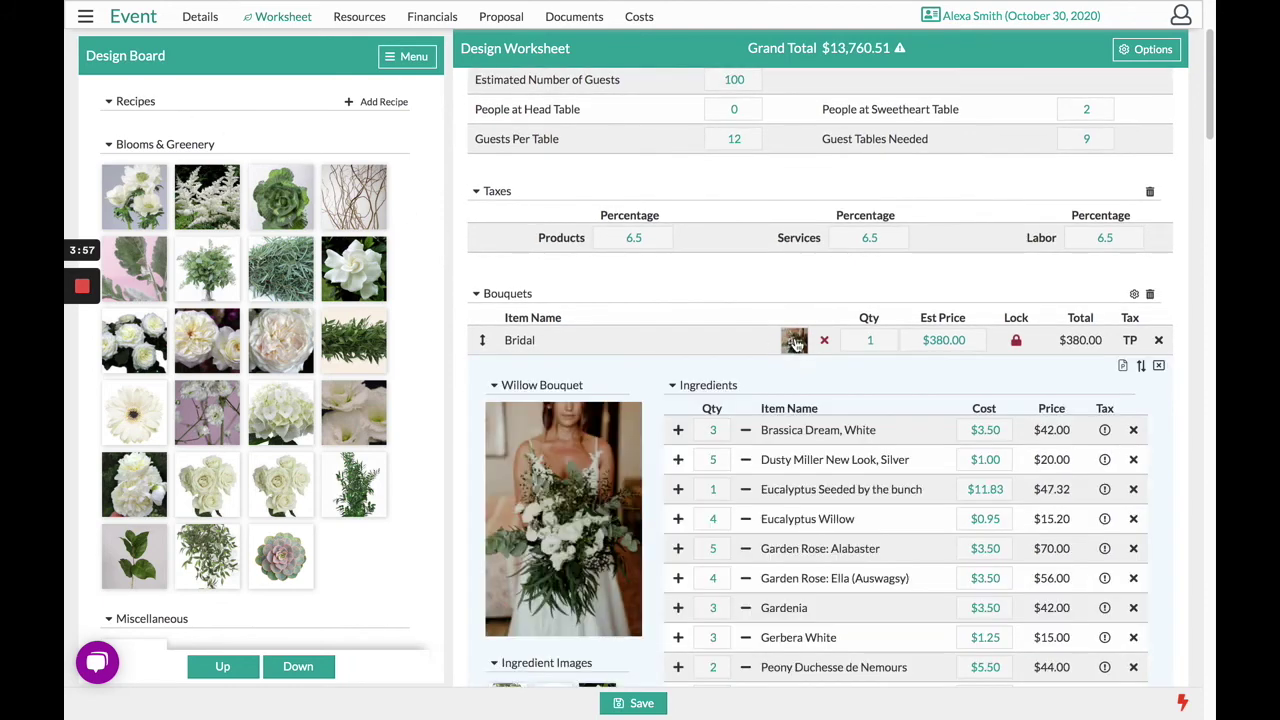
click(1143, 370)
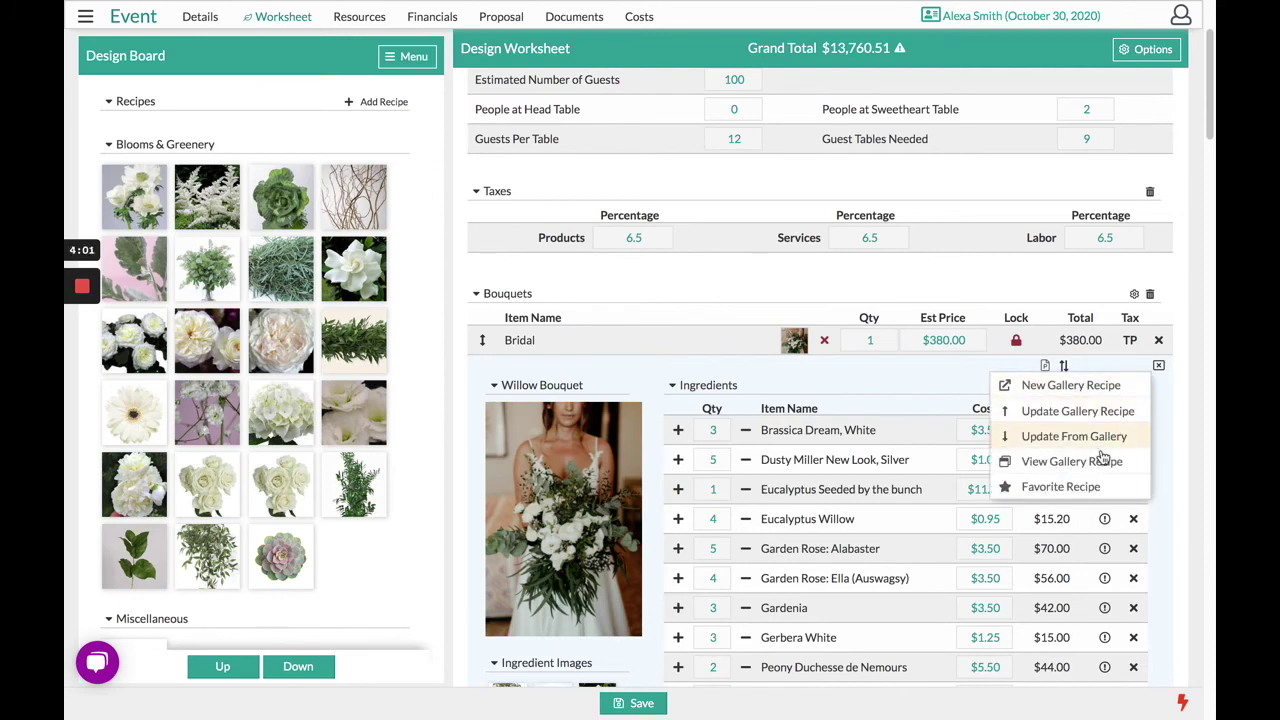
click(1070, 385)
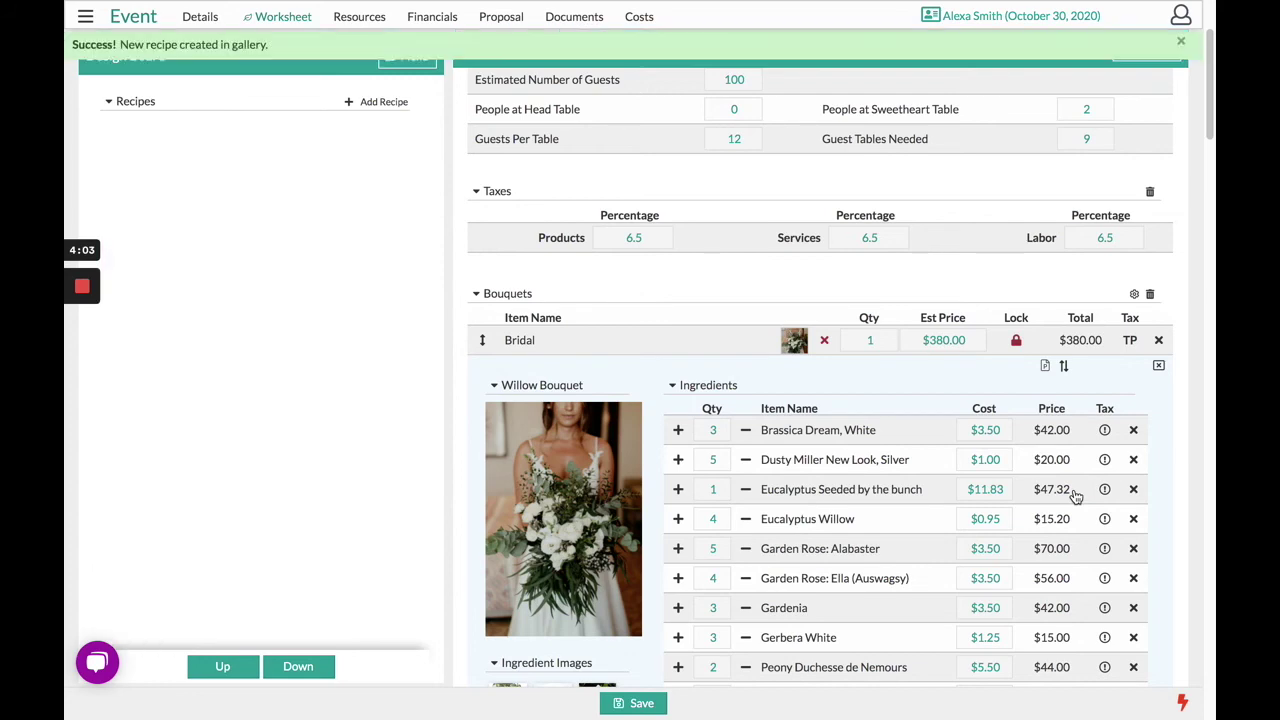
click(793, 342)
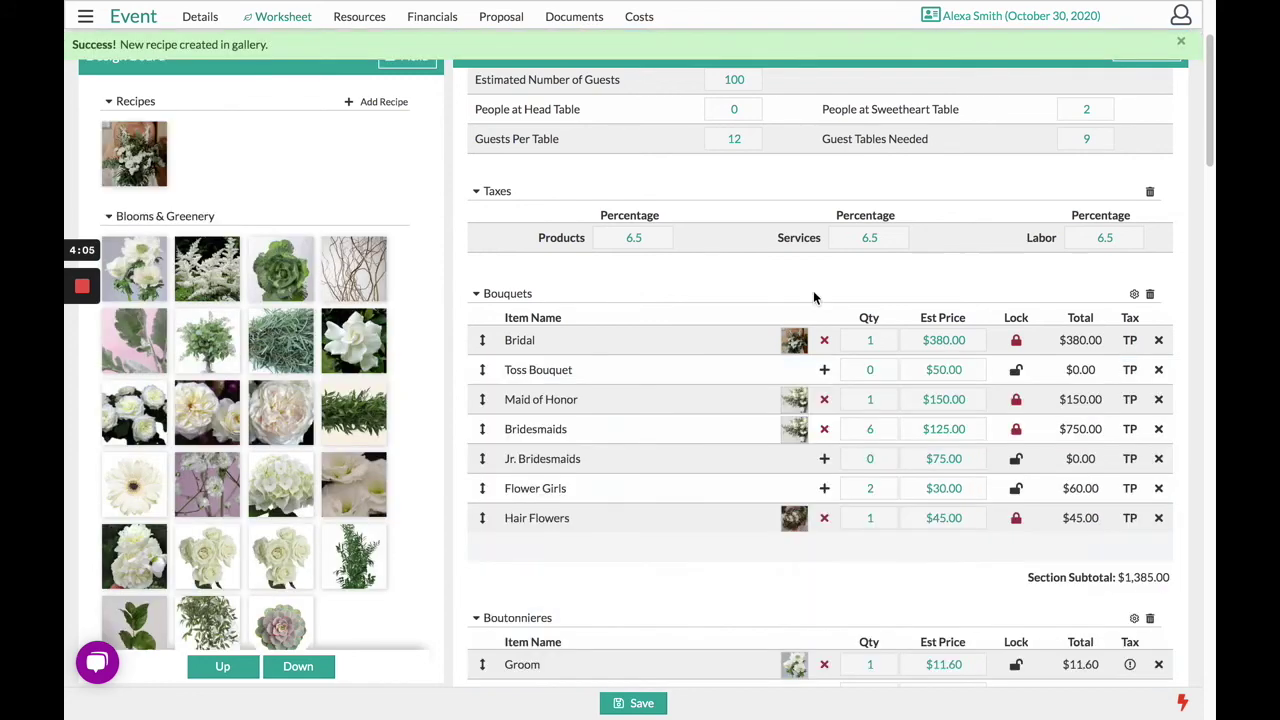
- Apply the favorited Willow Bouquet recipe to the Toss Bouquet, giving 11 ingredients at $381.52
click(1181, 42)
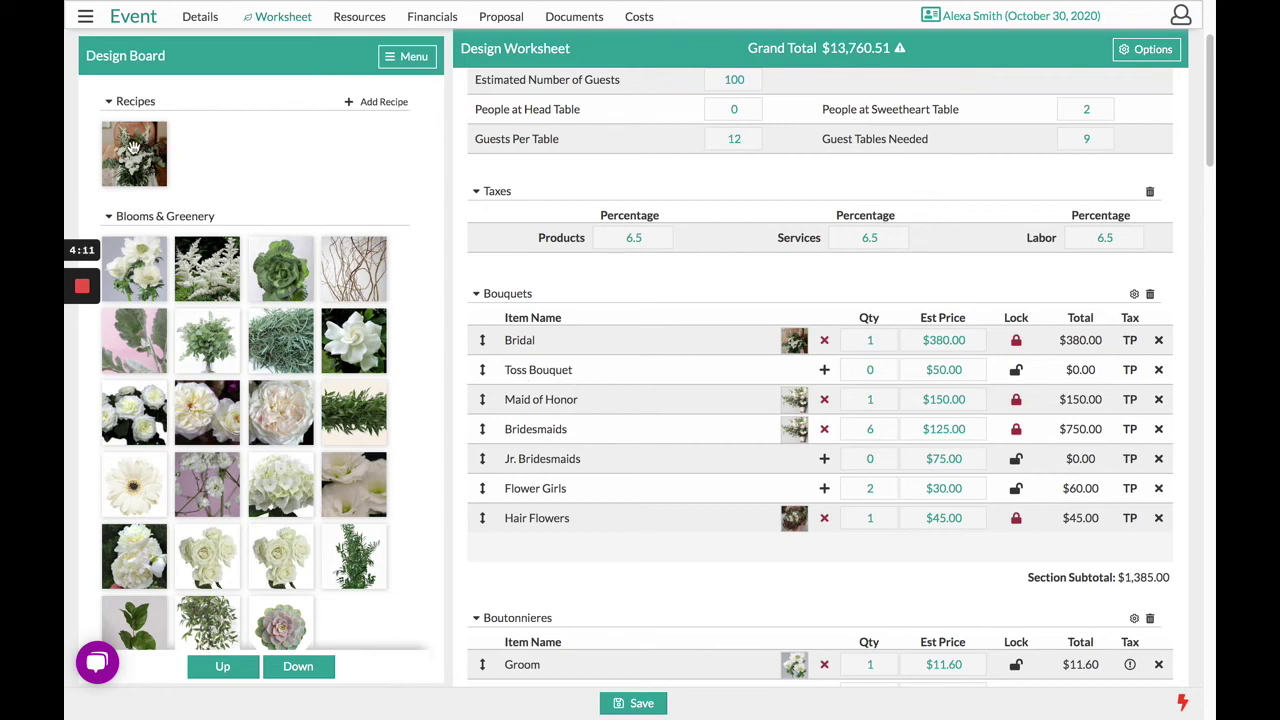
drag(134, 148, 678, 370)
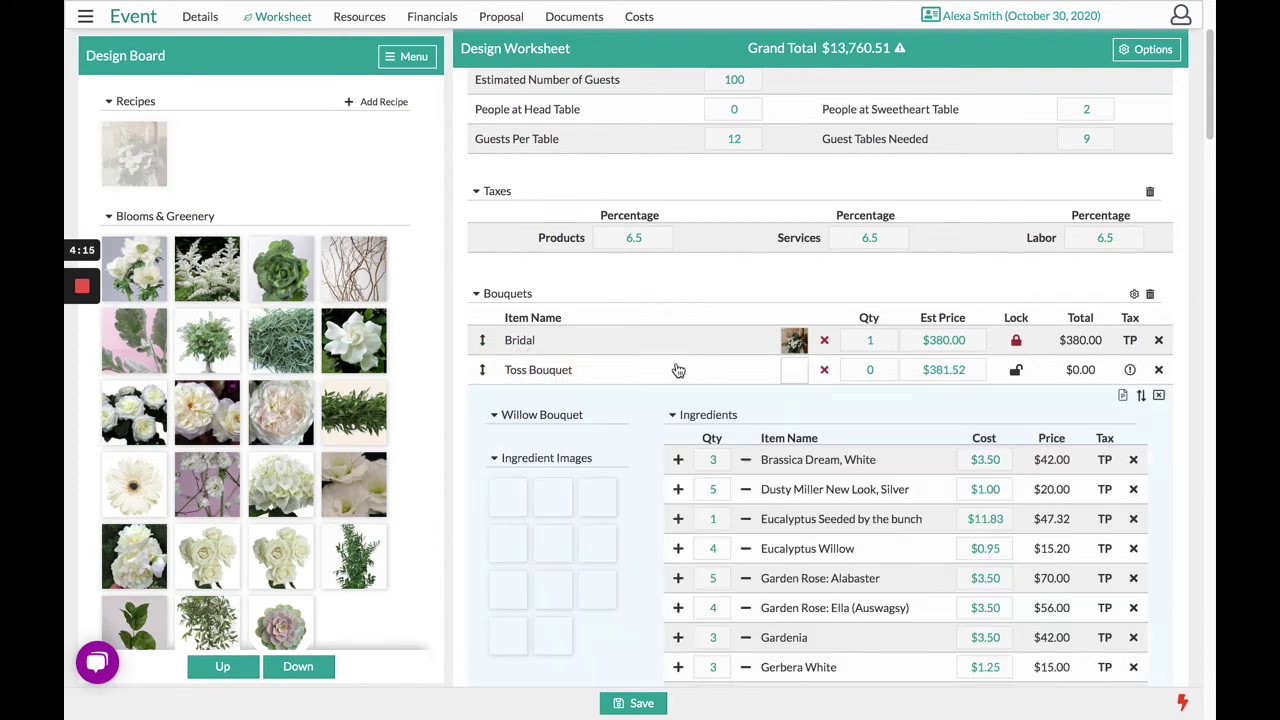
scroll(678, 370, down, 4)
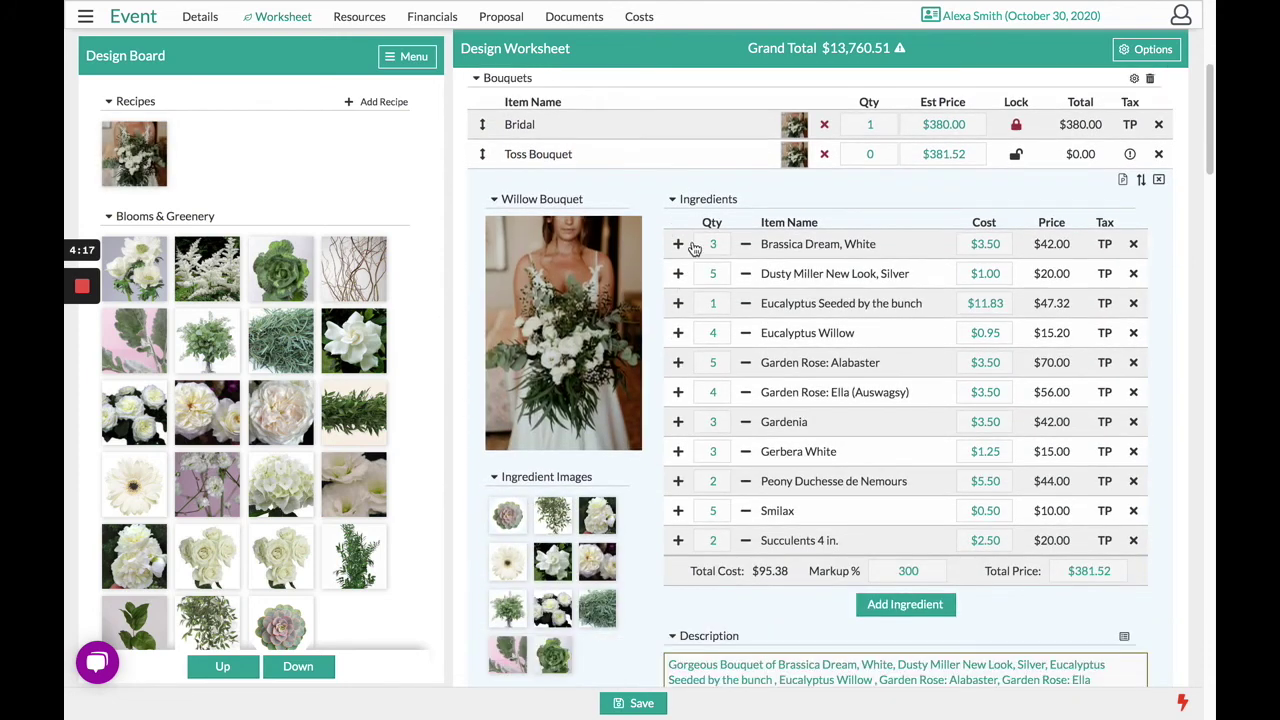
- Change the Toss Bouquet to 5 Brassica Dream and 3 Dusty Miller, then show the Support links
click(745, 274)
click(745, 274)
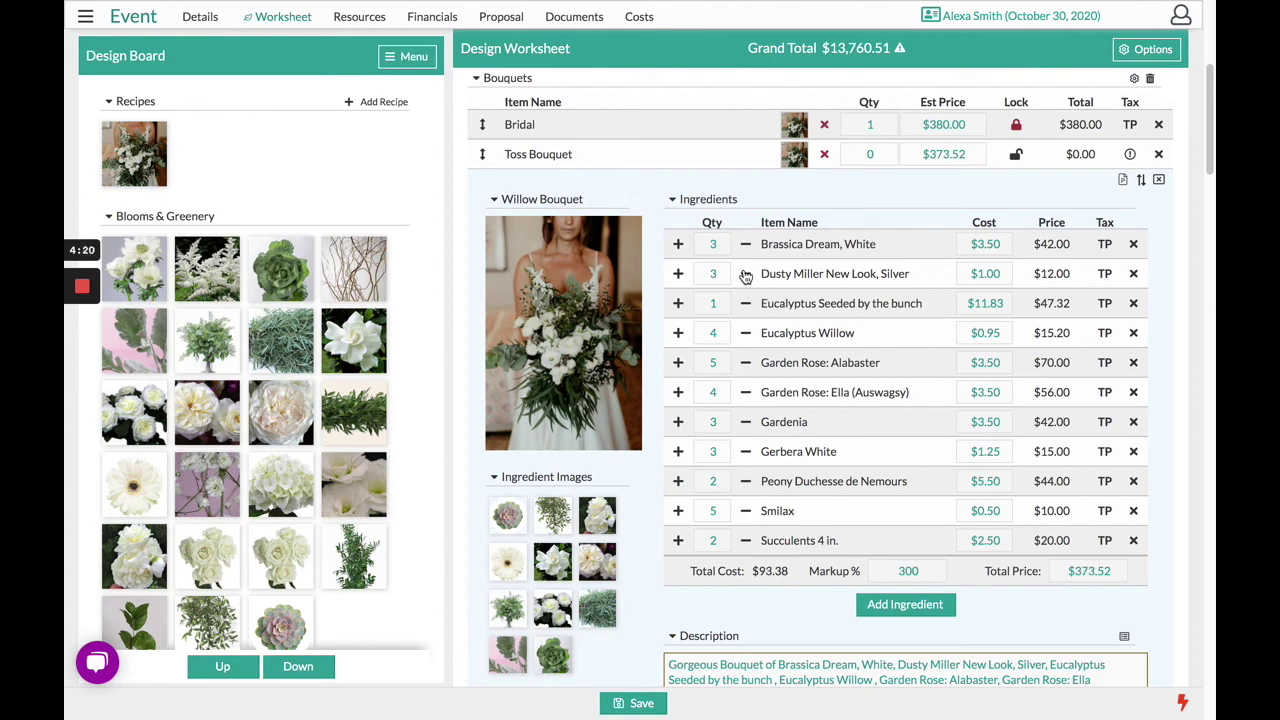
click(679, 245)
click(679, 245)
click(636, 704)
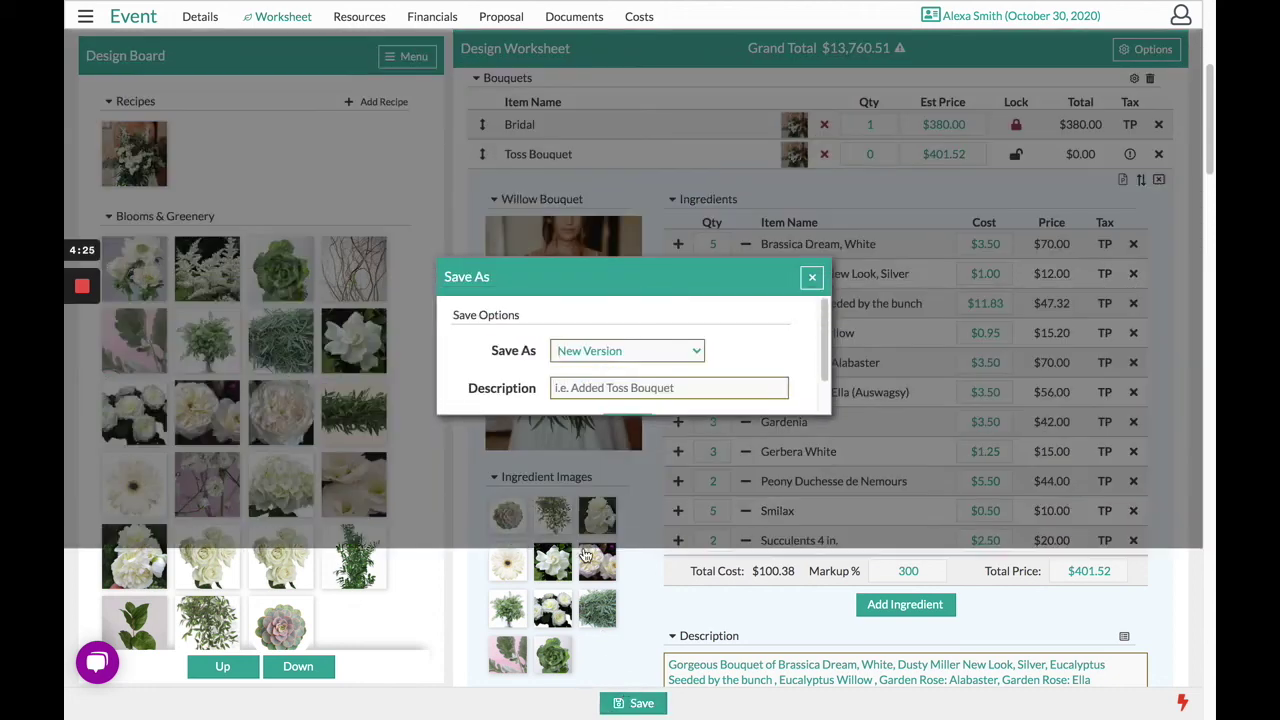
click(617, 390)
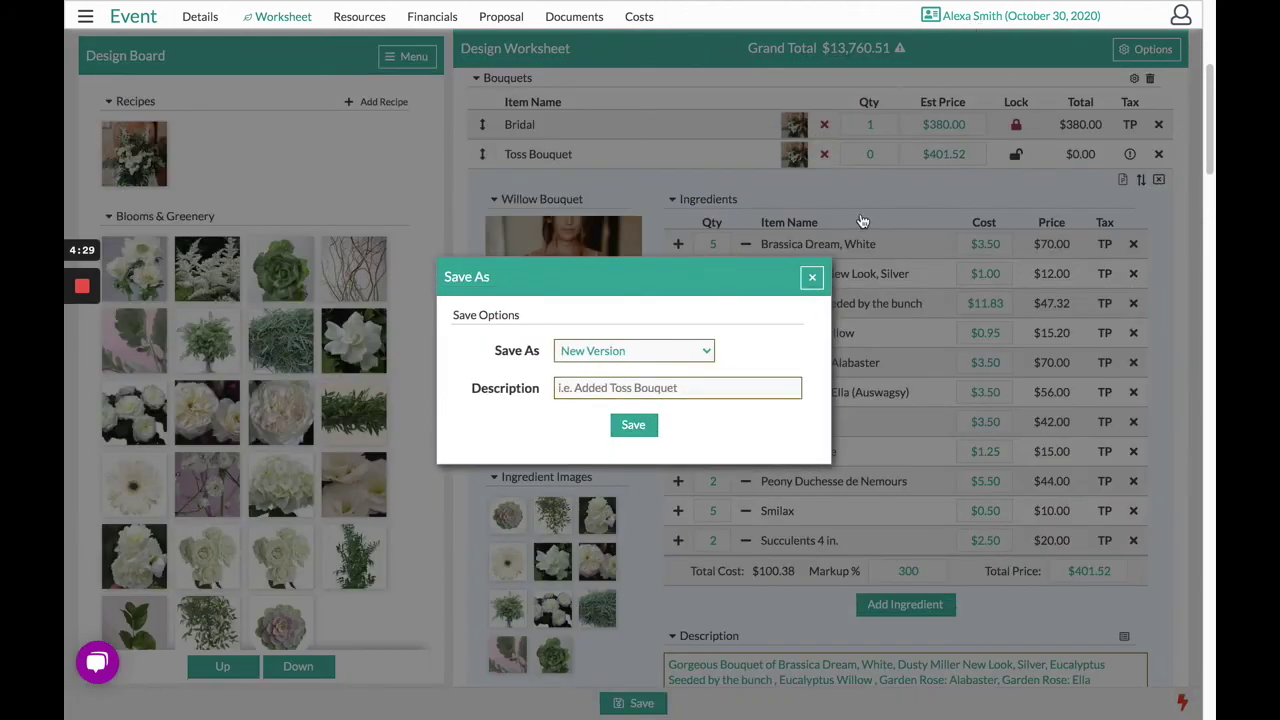
click(812, 278)
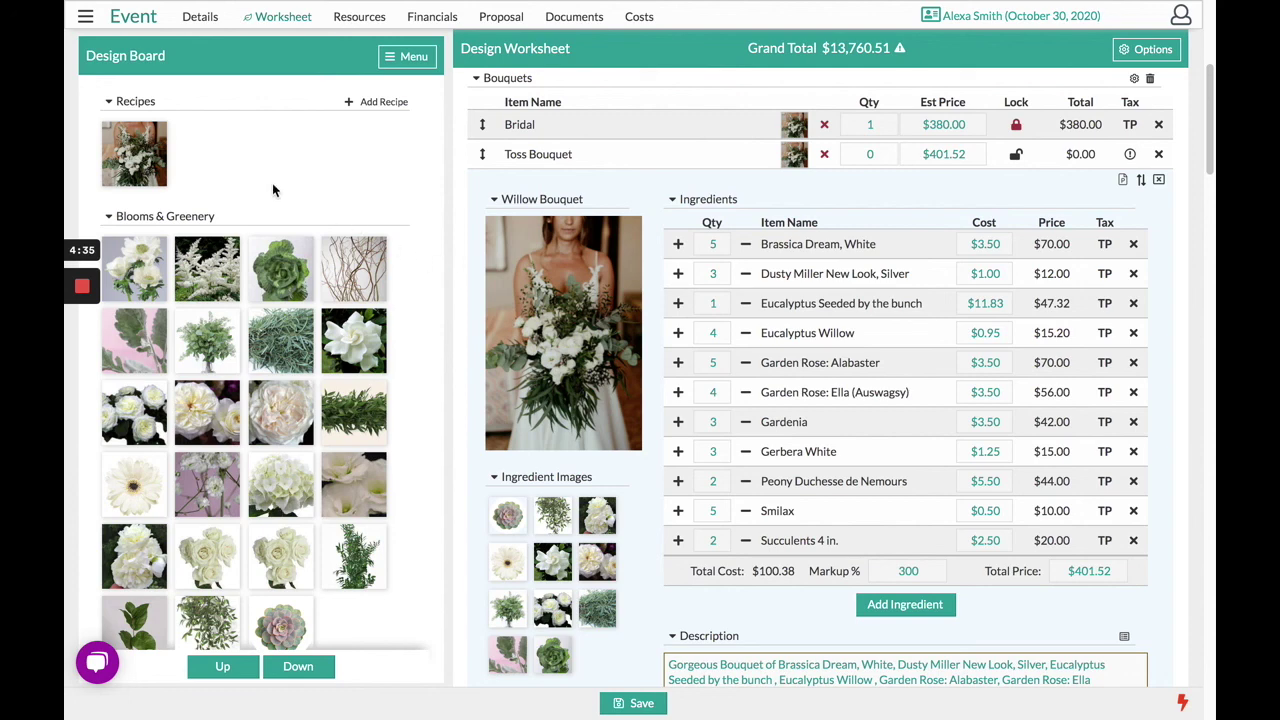
click(87, 20)
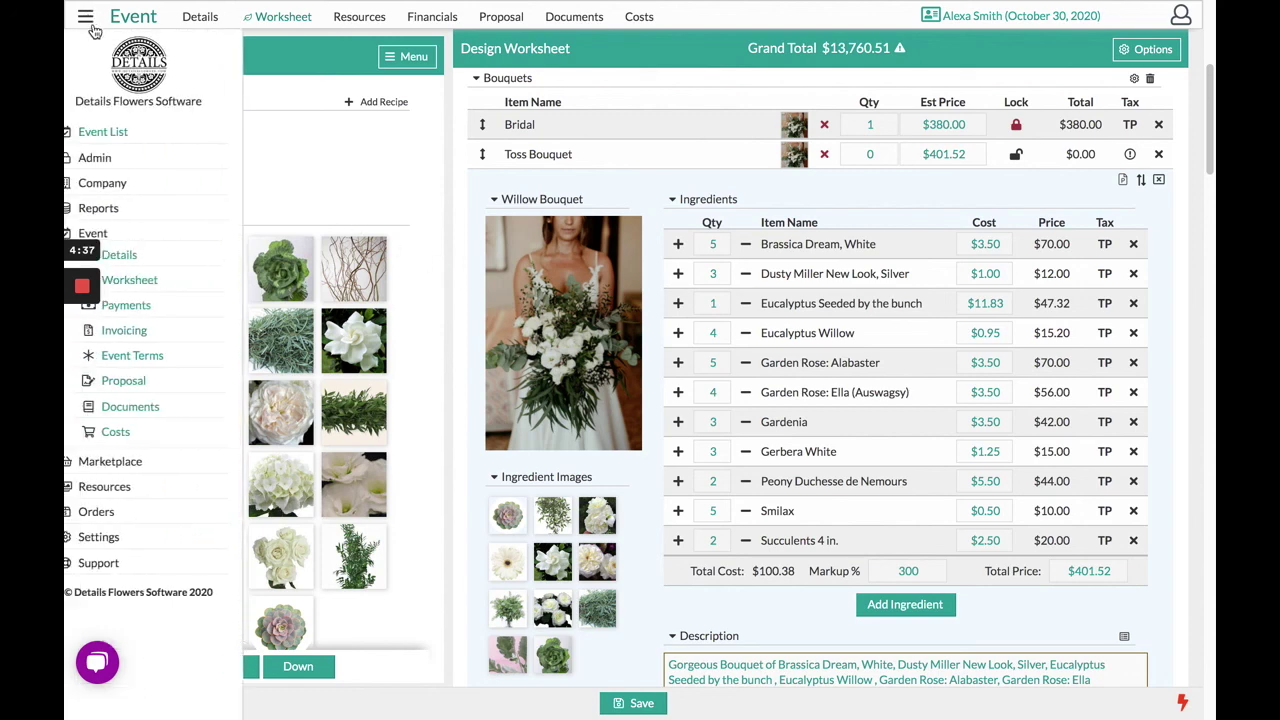
click(128, 563)
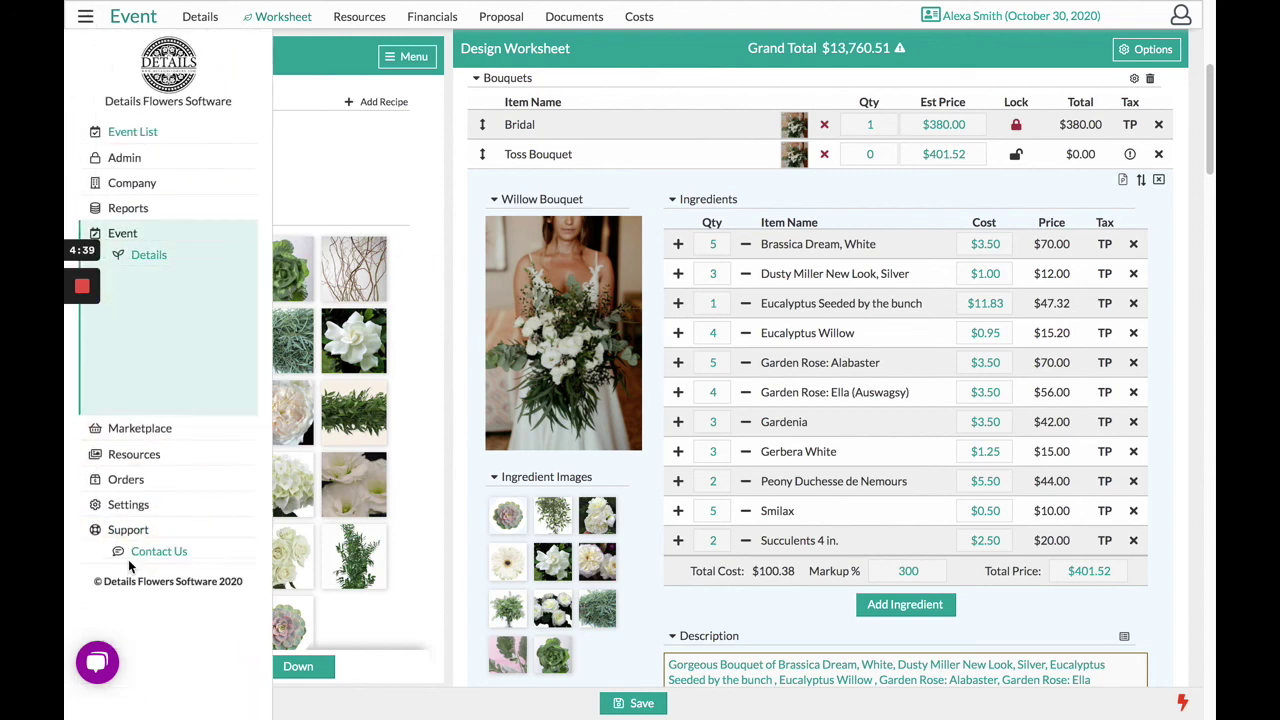